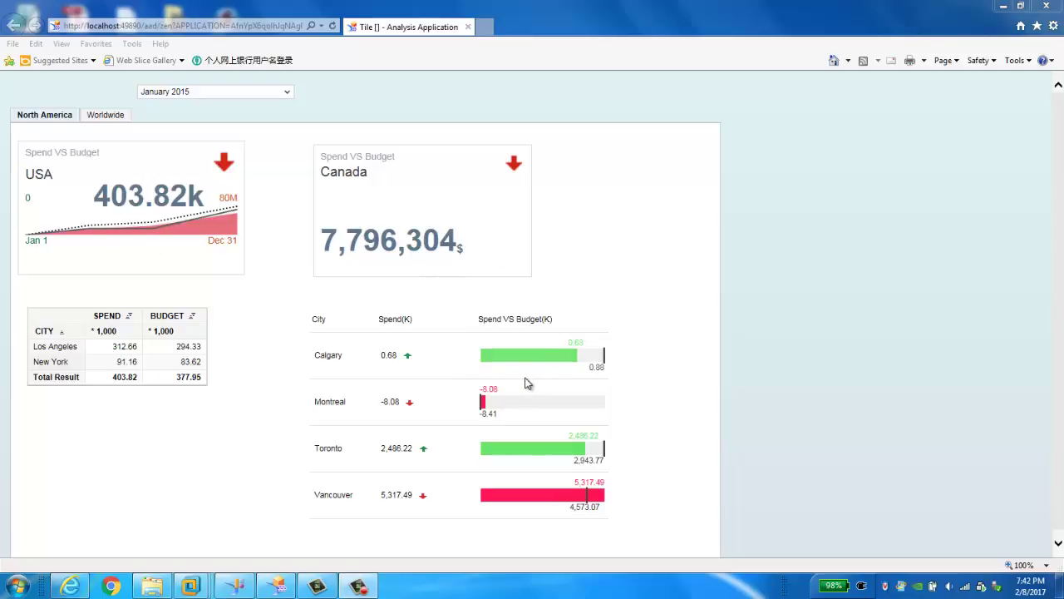
Step: After a detour to Worldwide, show North America figures for February 2015, then June 2015
click(105, 115)
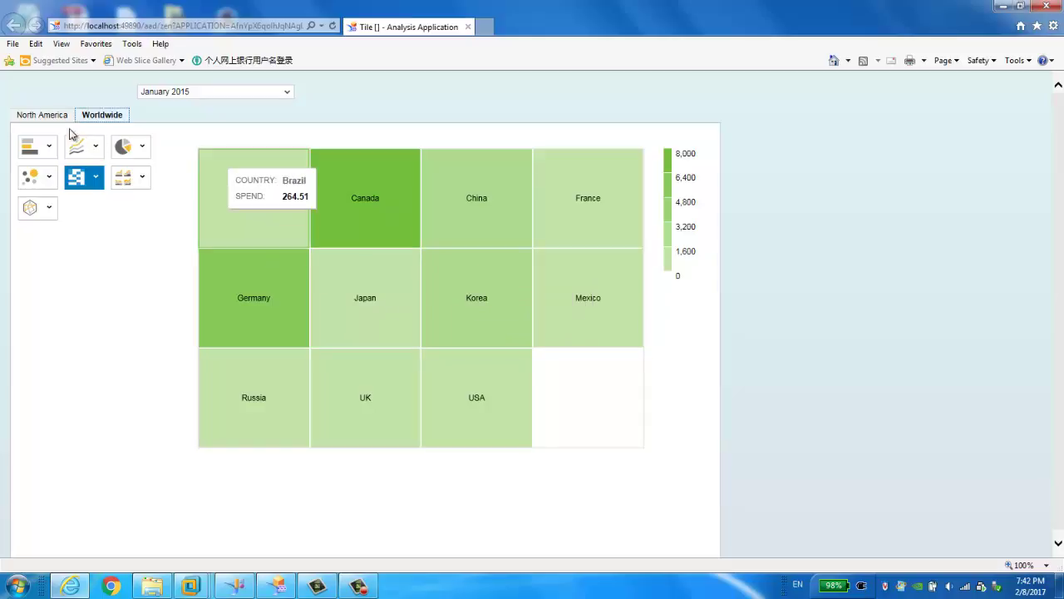
click(46, 117)
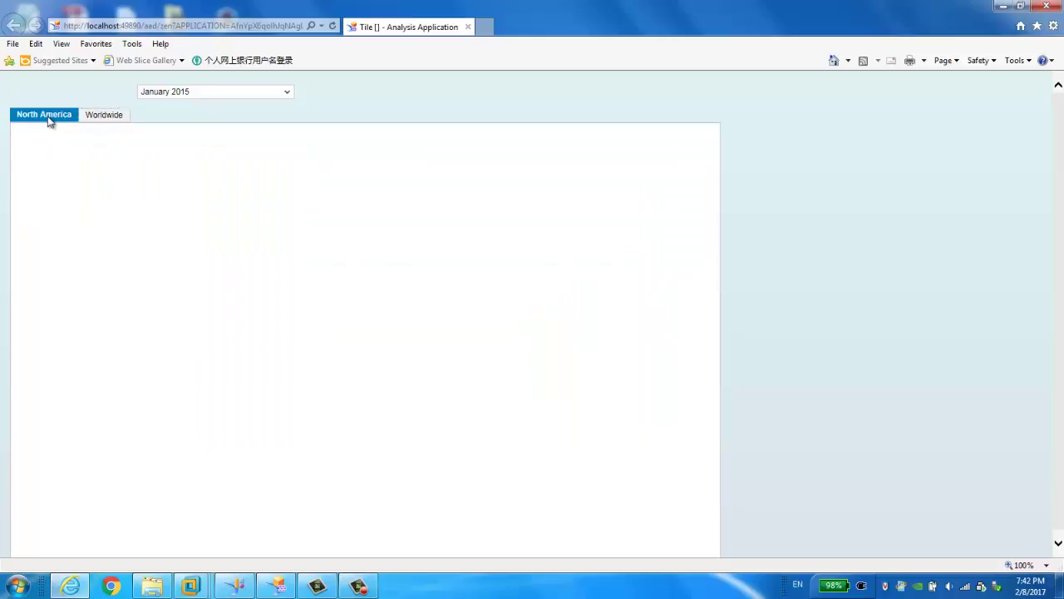
click(241, 92)
click(196, 116)
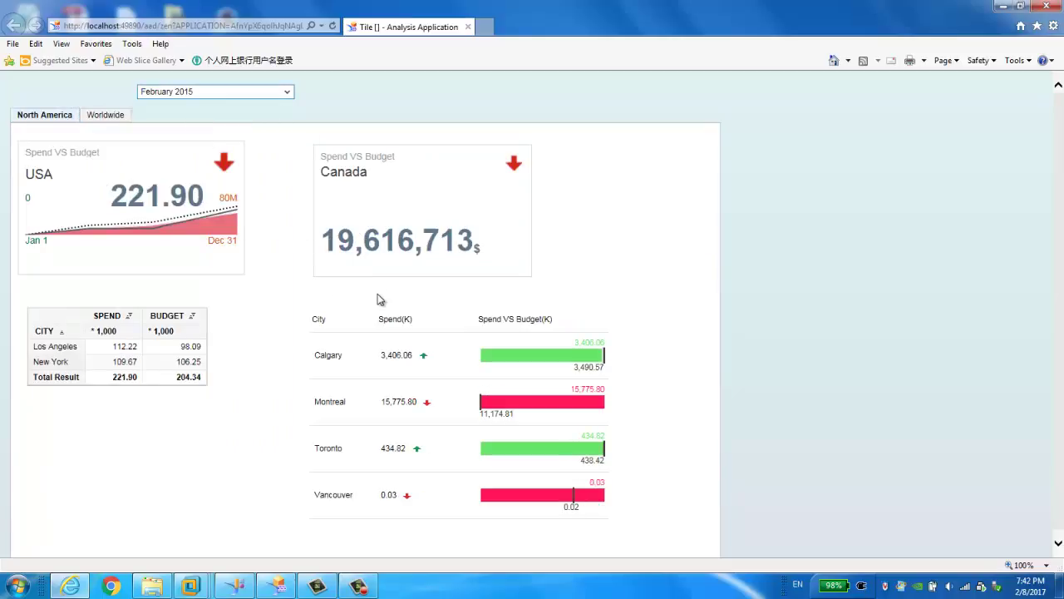
click(263, 91)
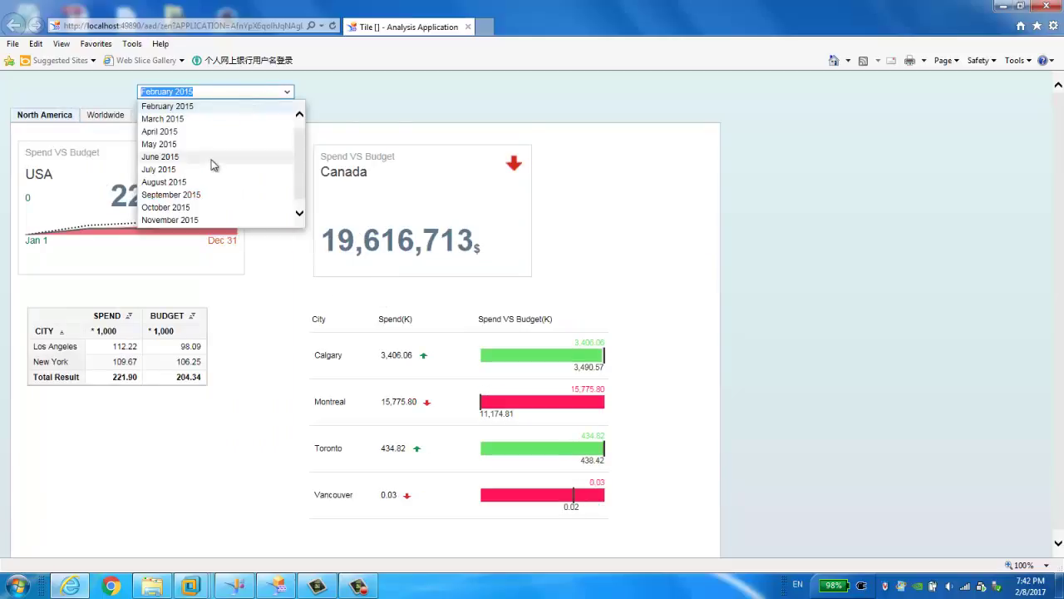
click(214, 153)
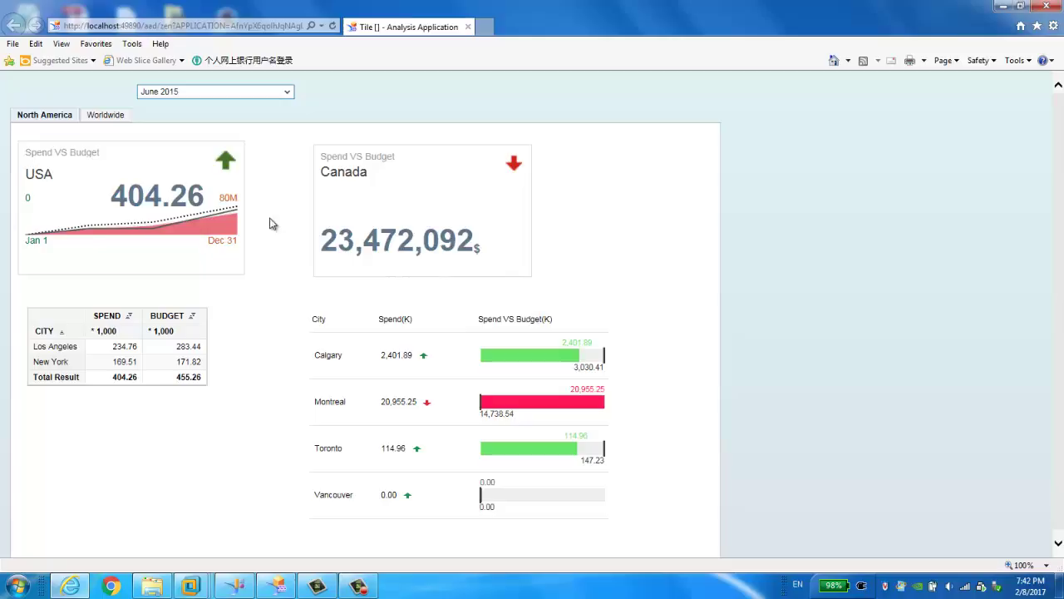
Step: On the Worldwide country heat map, drill into Canada's cities and return to country level
click(114, 117)
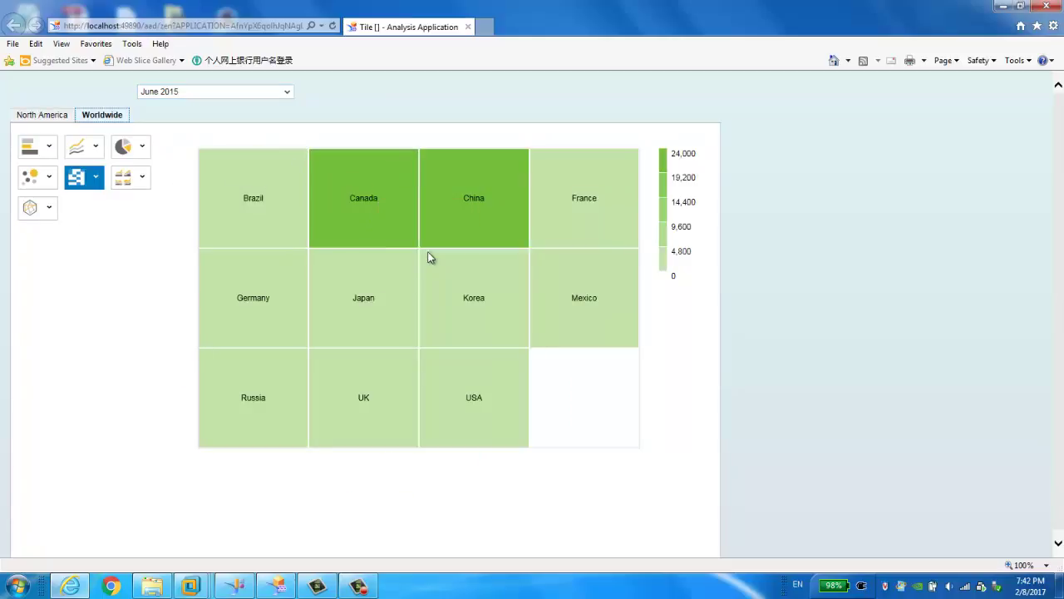
mouse_move(455, 297)
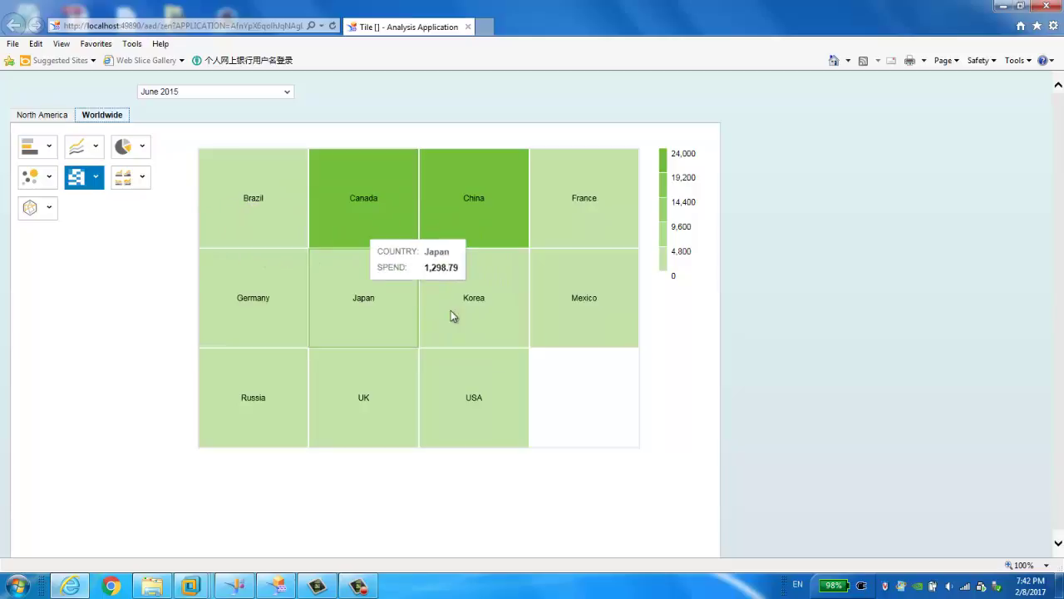
mouse_move(466, 325)
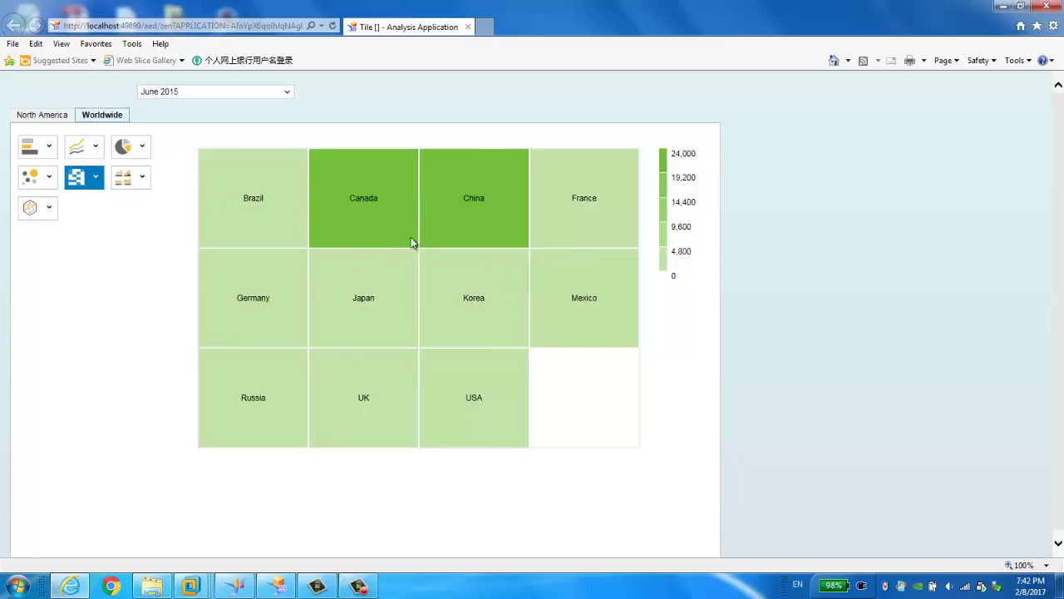
mouse_move(463, 351)
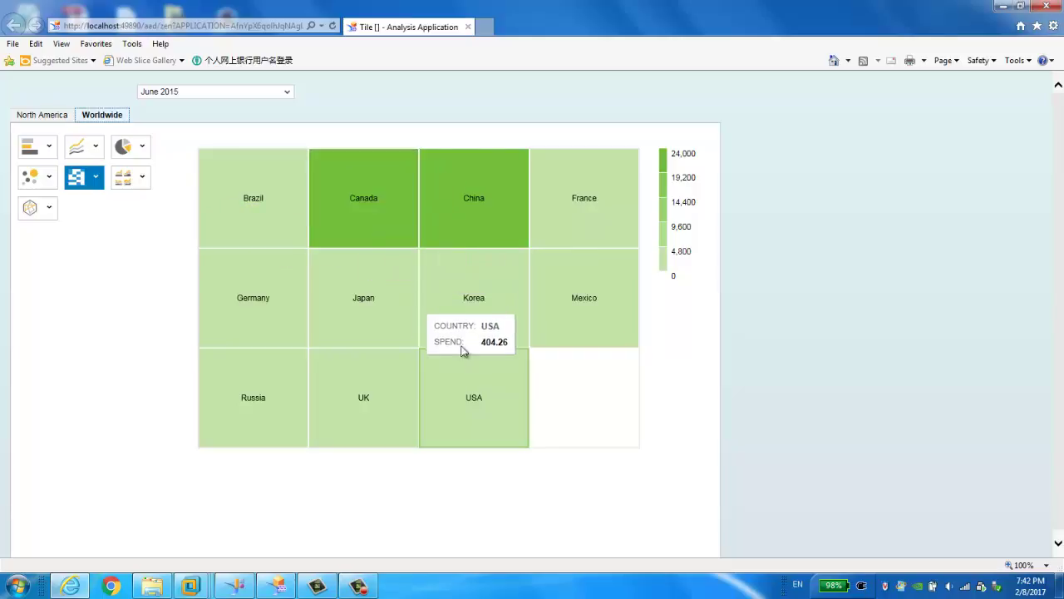
click(390, 238)
mouse_move(558, 361)
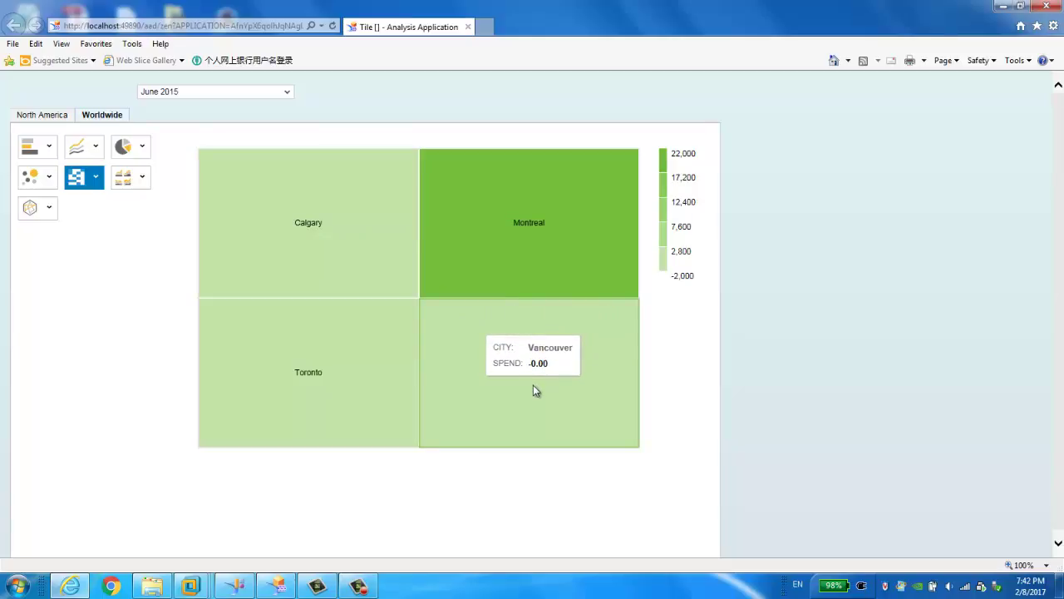
click(543, 254)
mouse_move(554, 305)
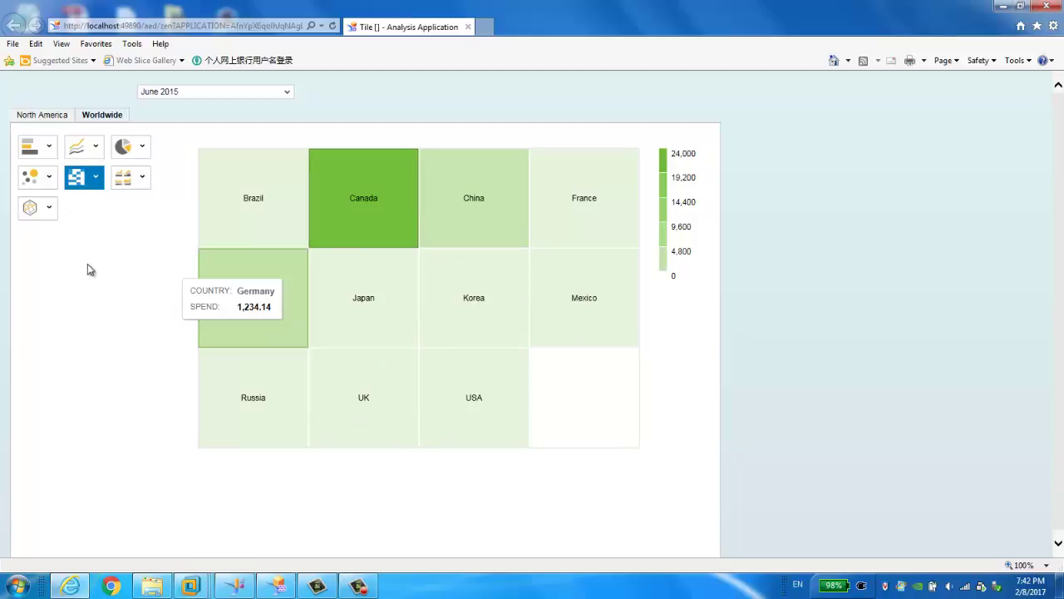
Step: Switch the Worldwide chart from heat map to pie, then bar, then area chart
click(141, 147)
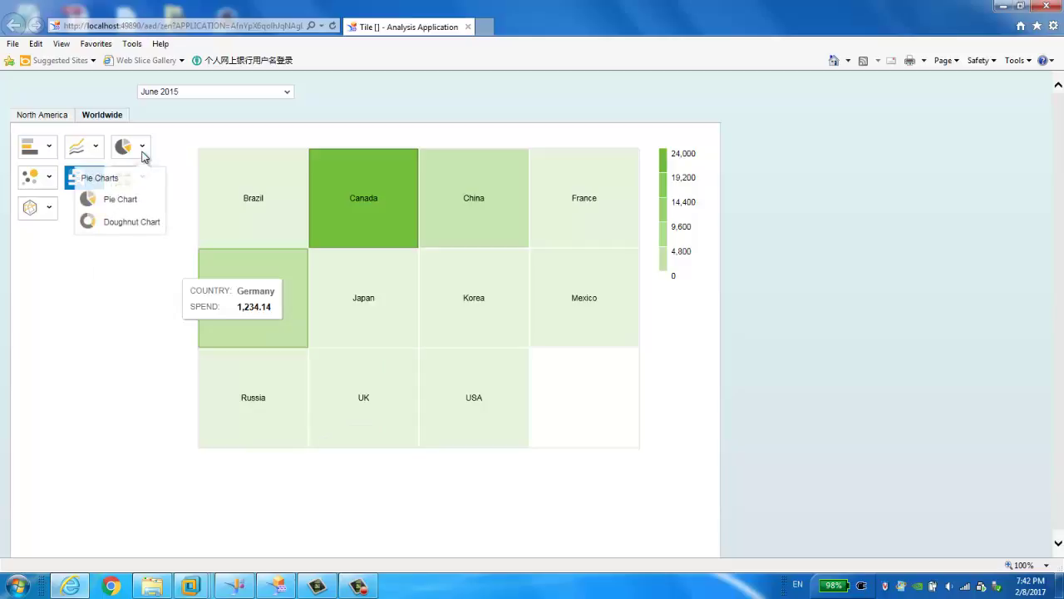
click(125, 201)
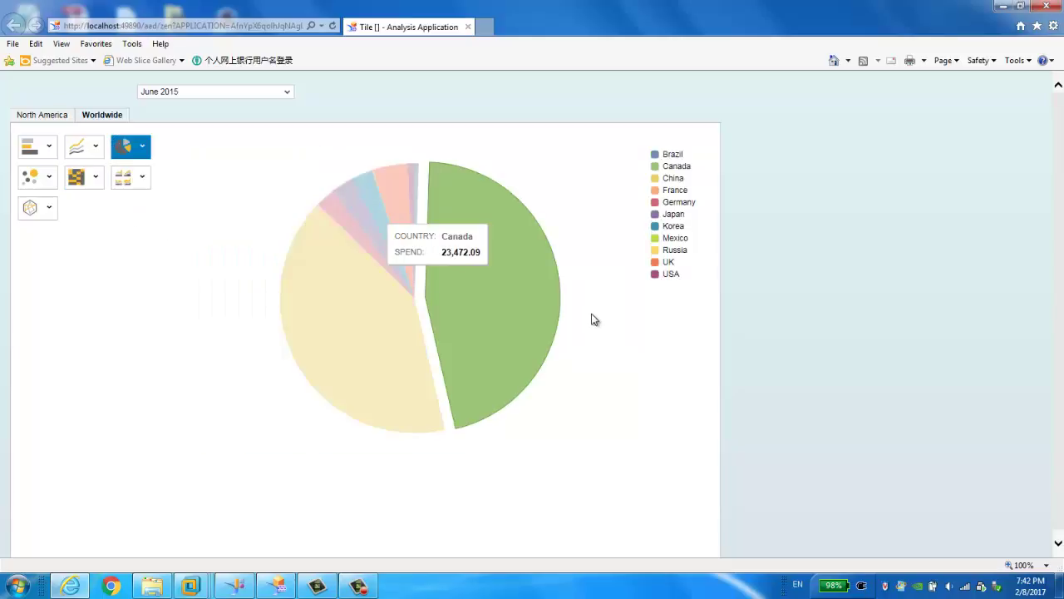
click(51, 146)
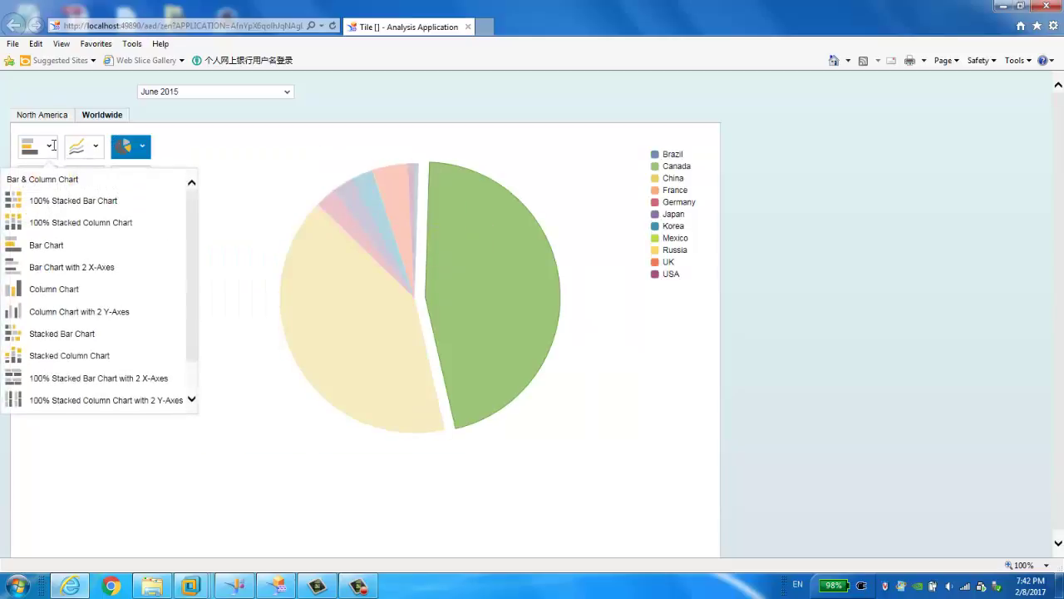
click(52, 242)
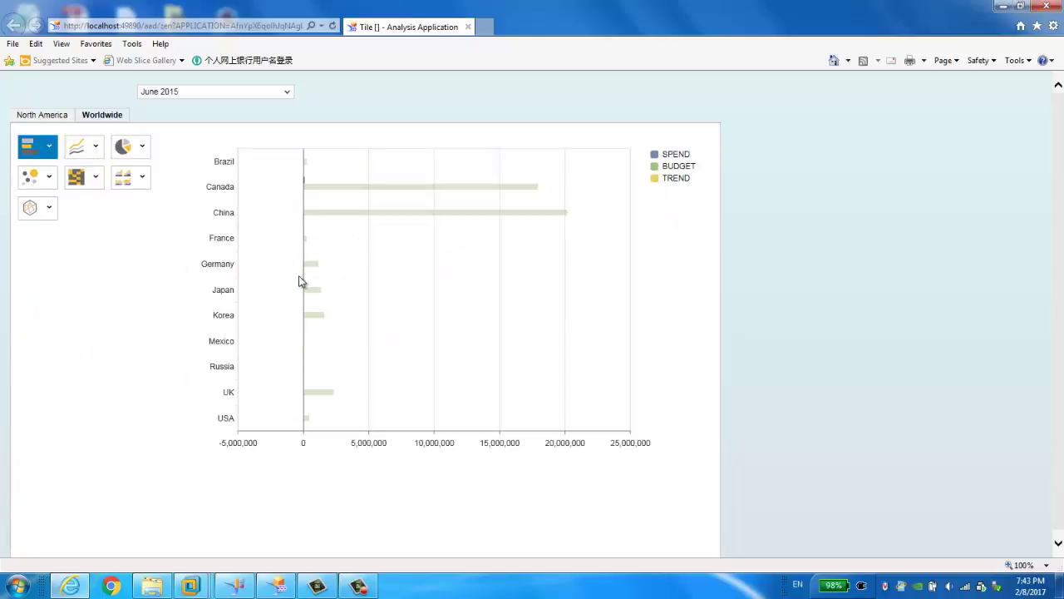
click(98, 150)
click(83, 222)
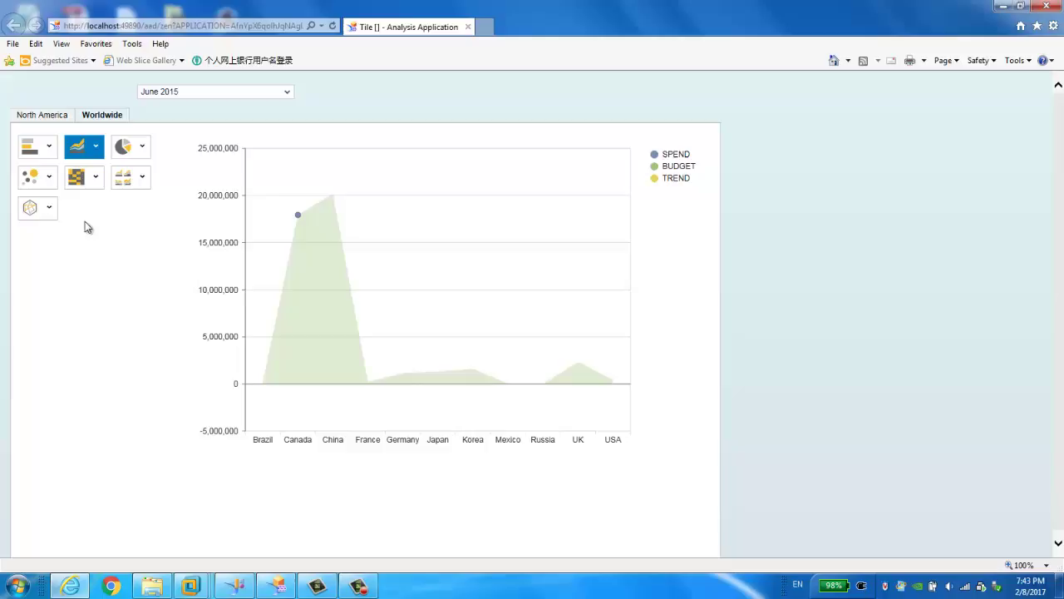
Step: Drill into China's cities, return to country level, then drill into Germany's cities
click(333, 307)
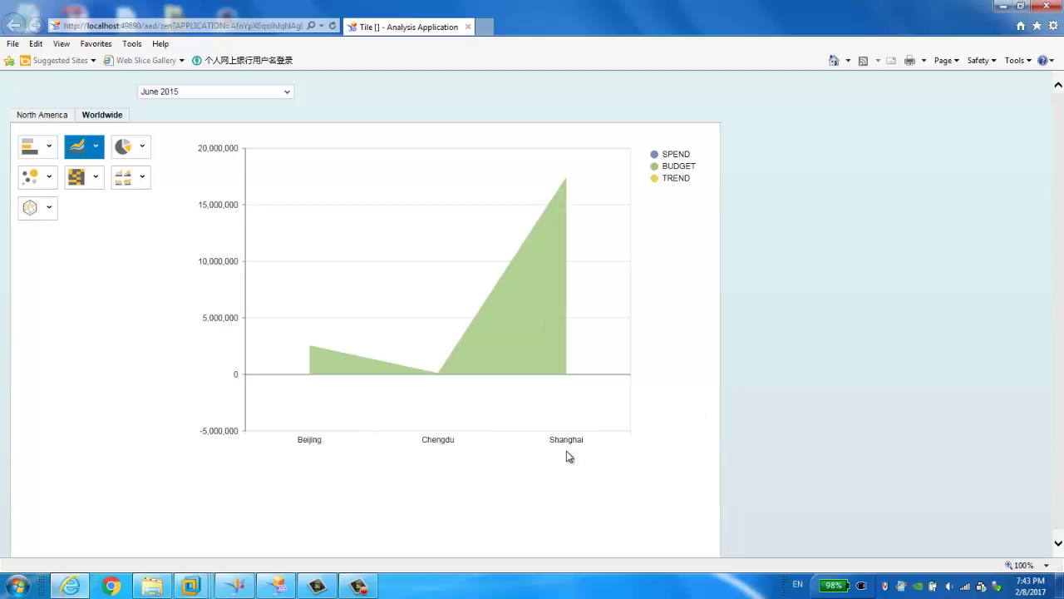
mouse_move(541, 322)
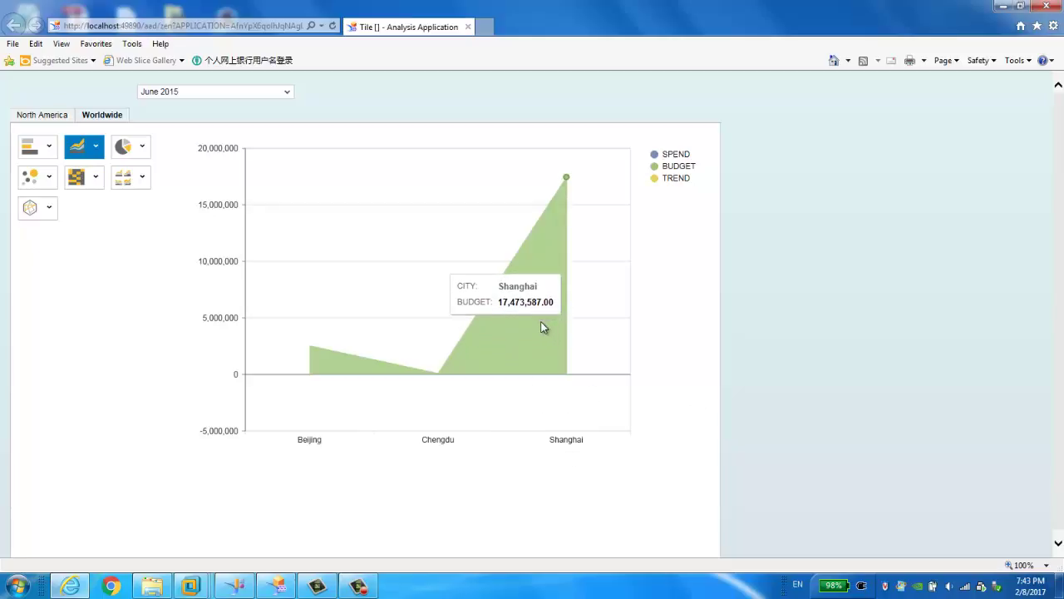
click(541, 327)
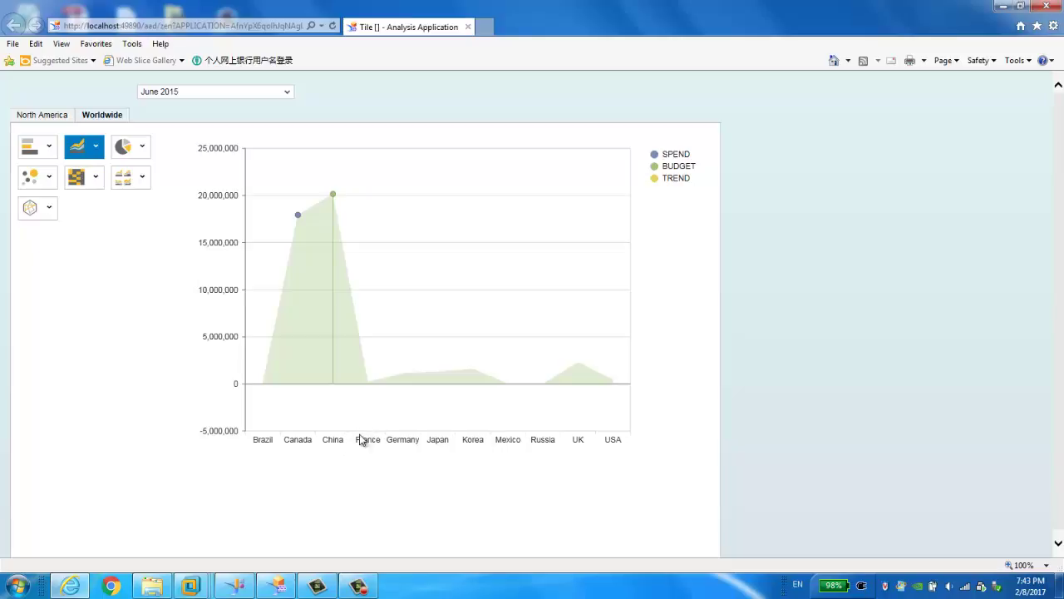
click(409, 386)
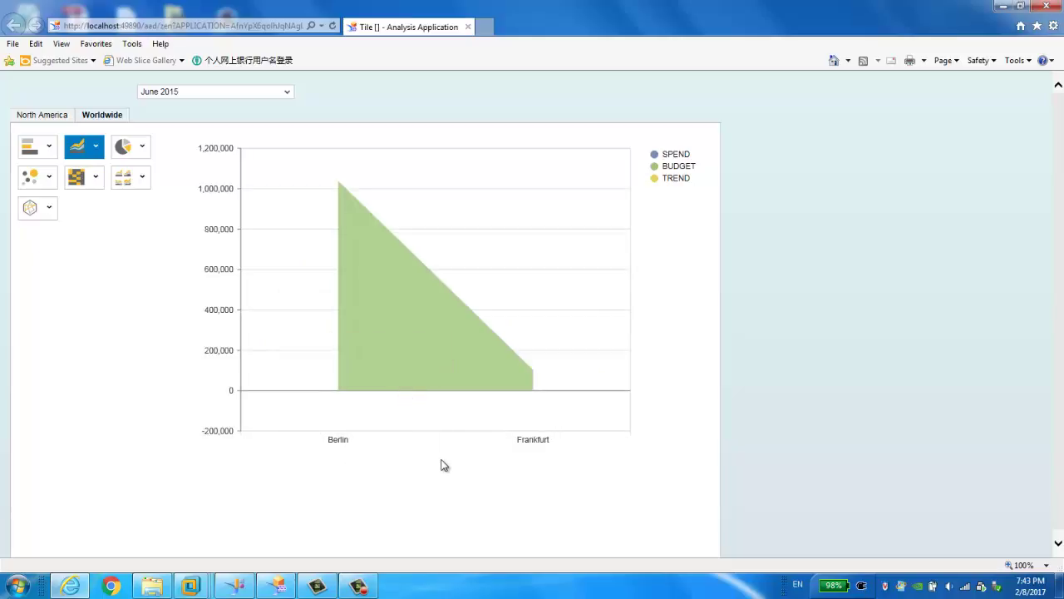
Step: On the North America tab, step the month through October 2015 and settle on December 2015
click(65, 116)
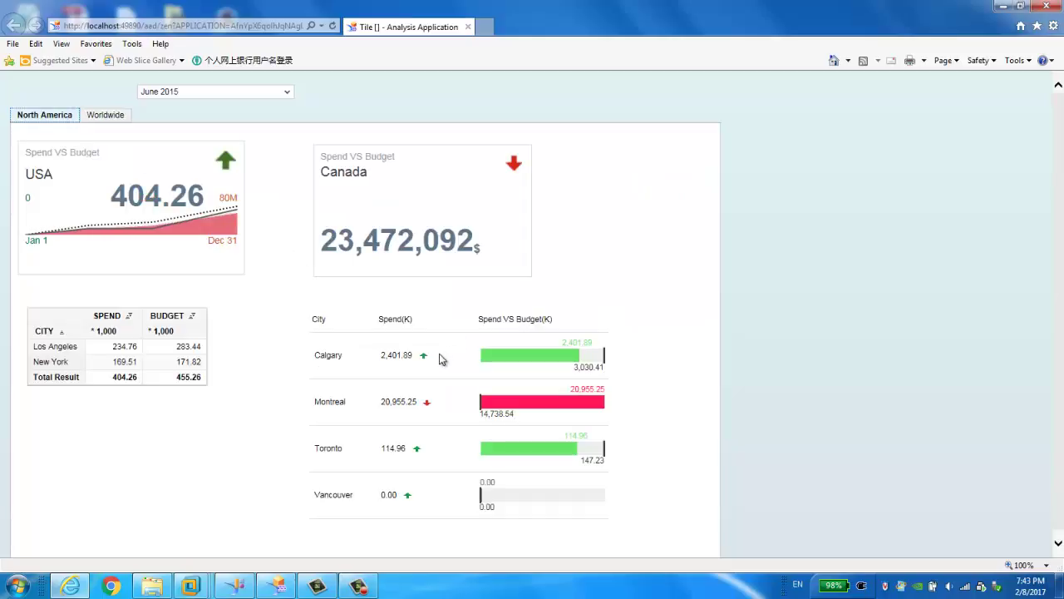
click(208, 92)
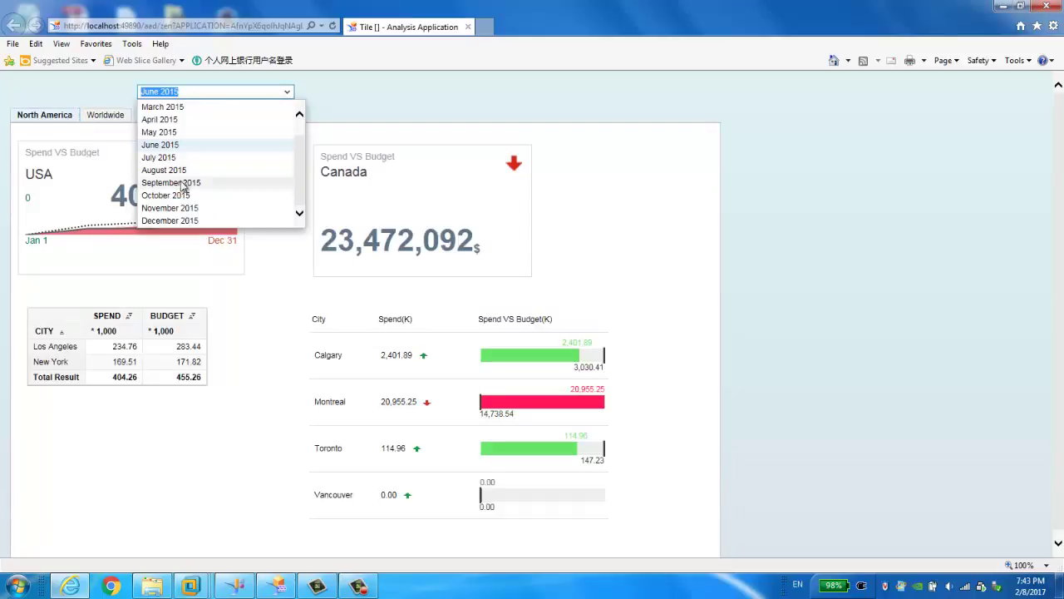
click(180, 196)
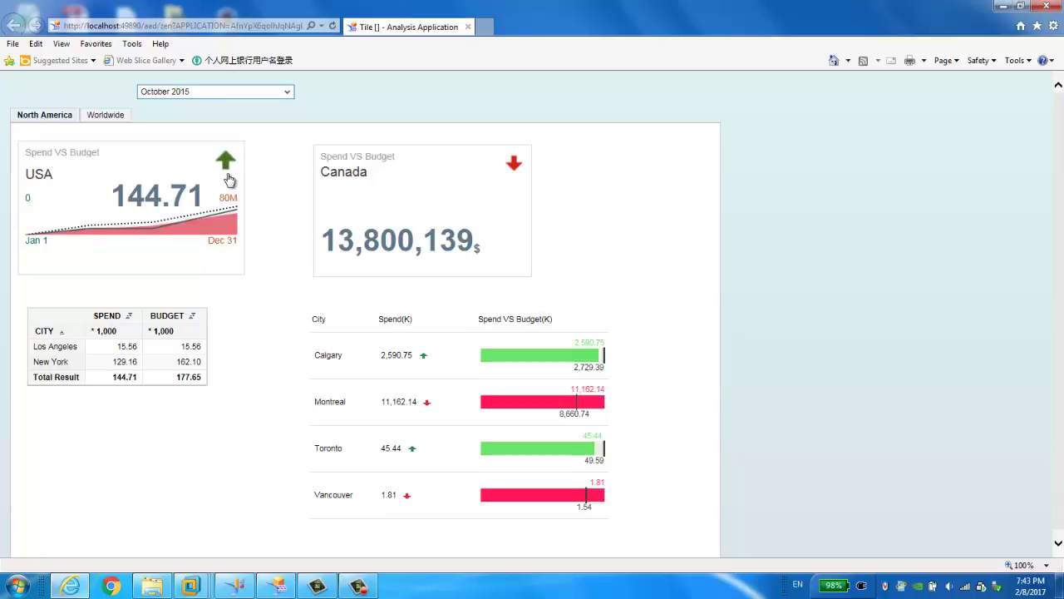
click(207, 92)
click(179, 143)
click(208, 93)
click(153, 194)
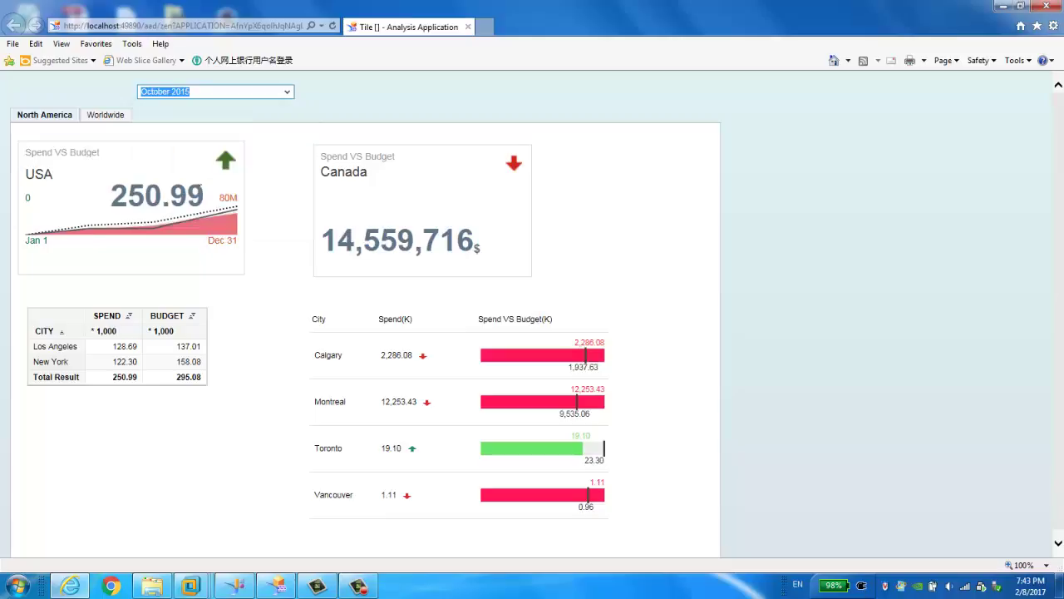
click(250, 93)
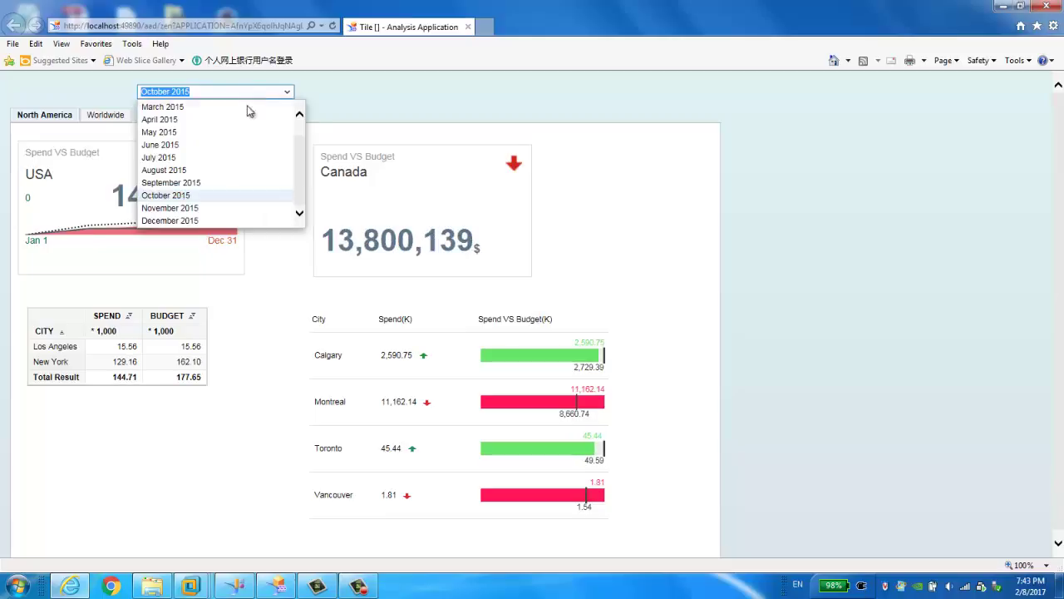
click(191, 221)
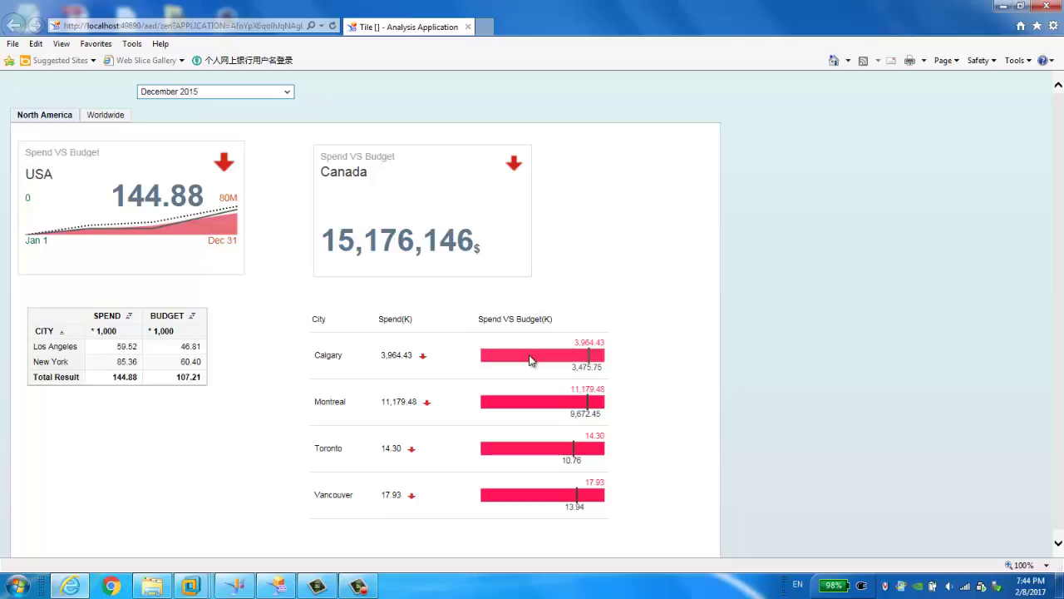
Step: Set the month selector to March 2015, then to February 2015
click(205, 92)
click(185, 107)
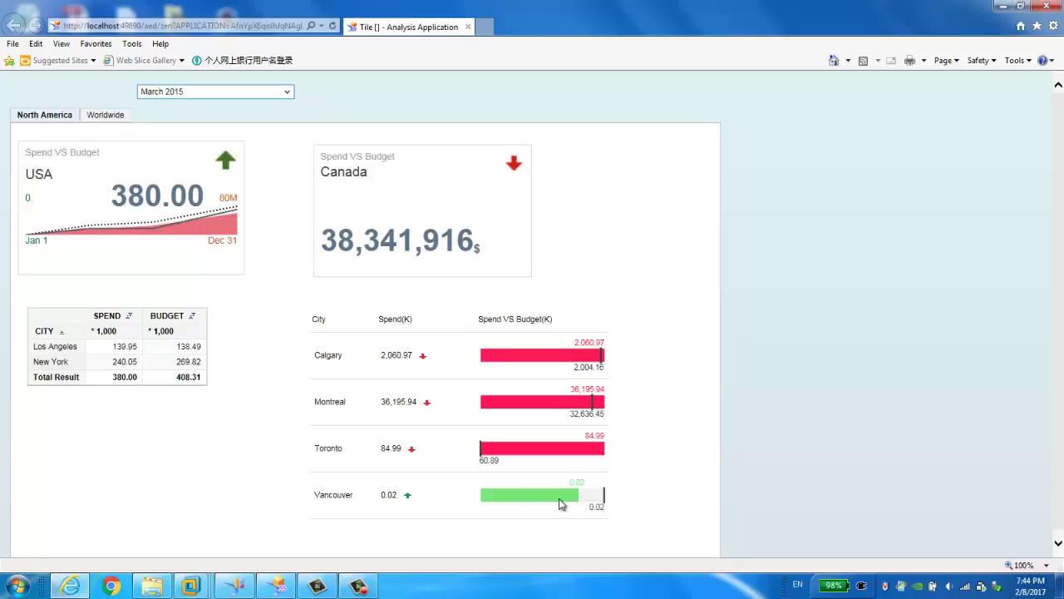
click(223, 93)
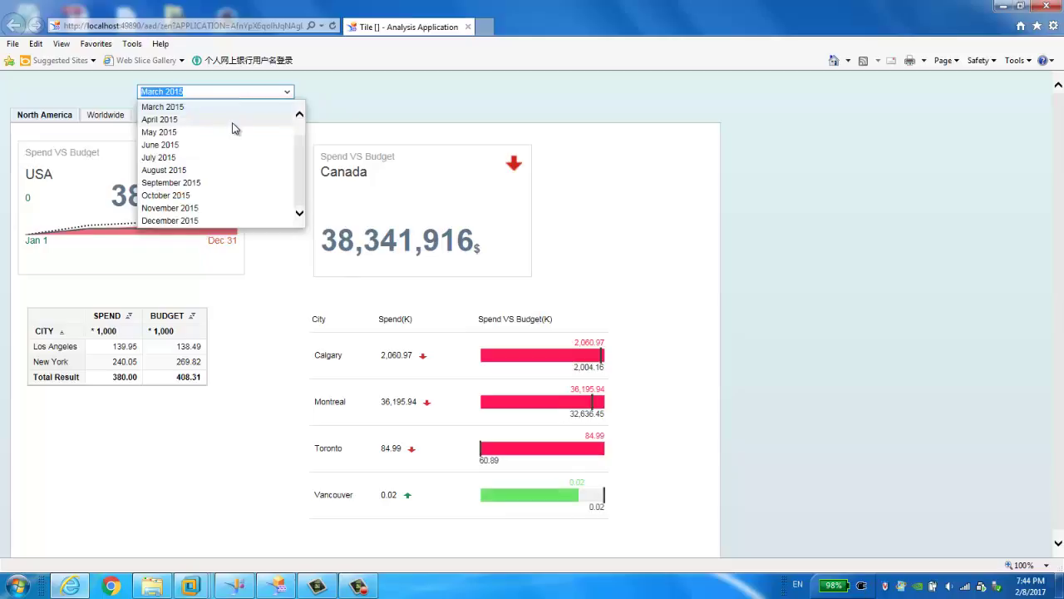
click(213, 120)
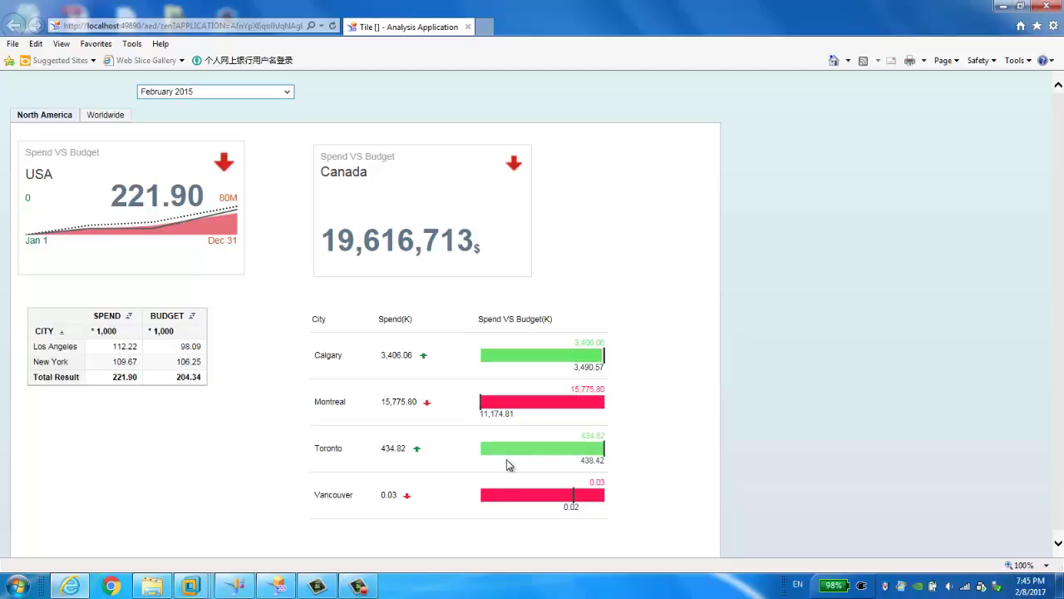
Step: Launch SAP HANA Studio from the Windows Start menu
click(18, 586)
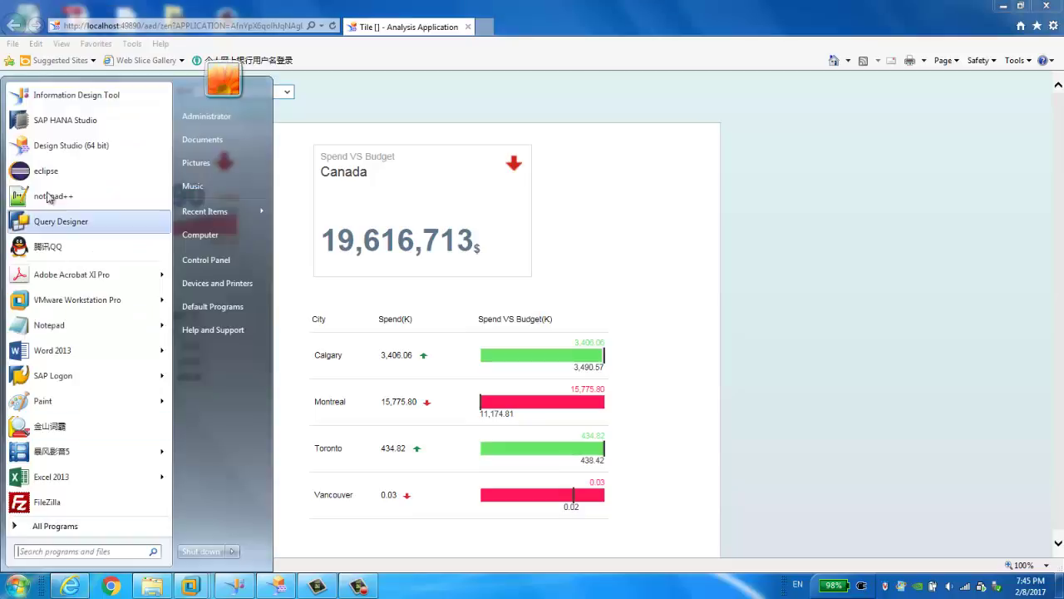
click(65, 120)
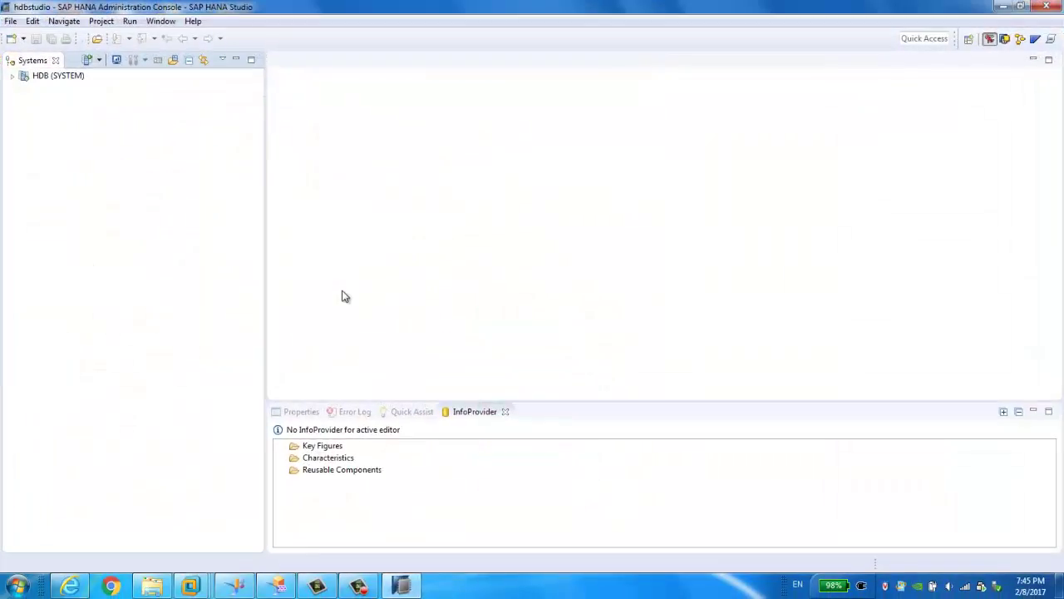
Step: Expand HDB (SYSTEM) and open its system overview to check the HANA version
click(13, 77)
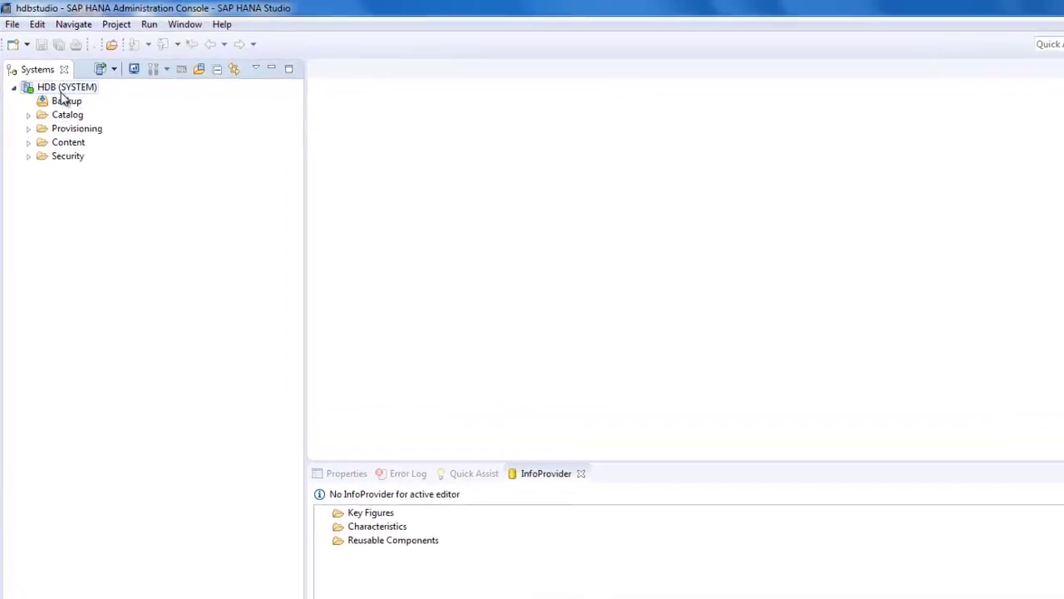
double_click(67, 98)
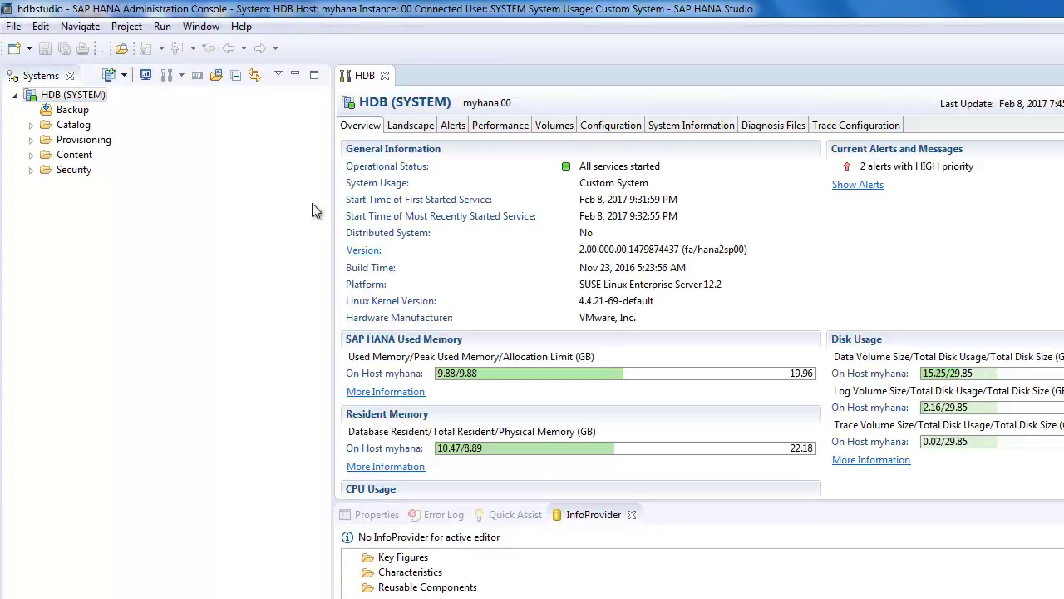
drag(580, 248, 753, 249)
click(753, 266)
Step: Open the CV_SPEND calculation view under Content > org > transalta > BW
click(30, 127)
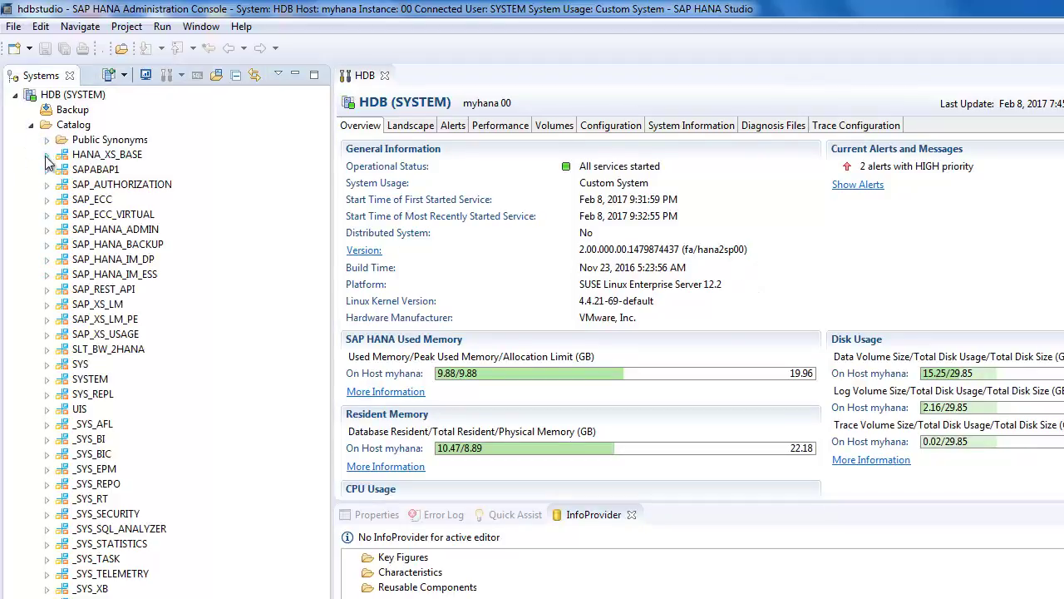
click(31, 129)
click(31, 155)
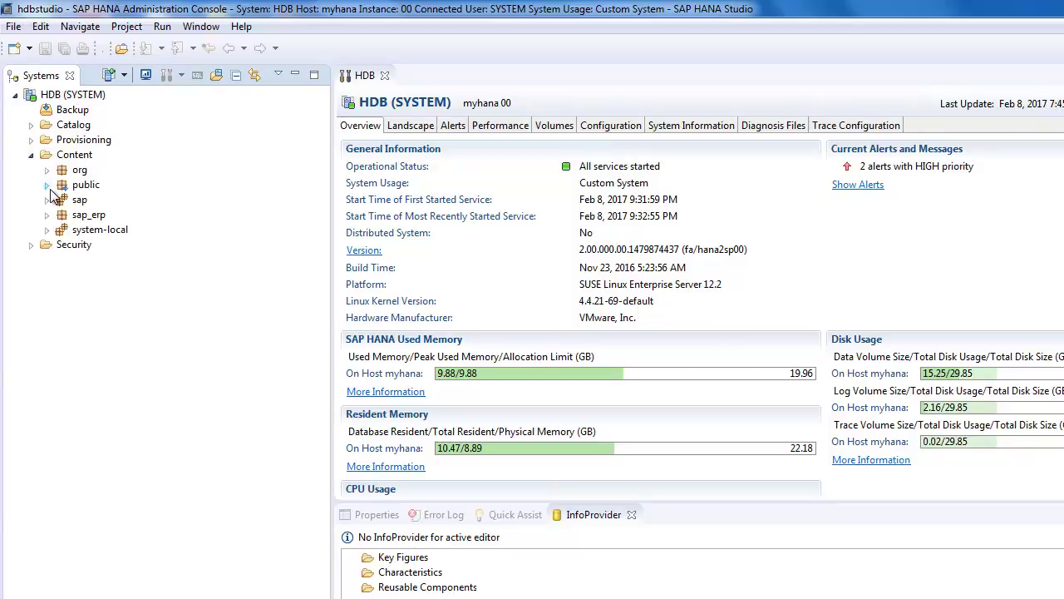
click(47, 170)
click(62, 185)
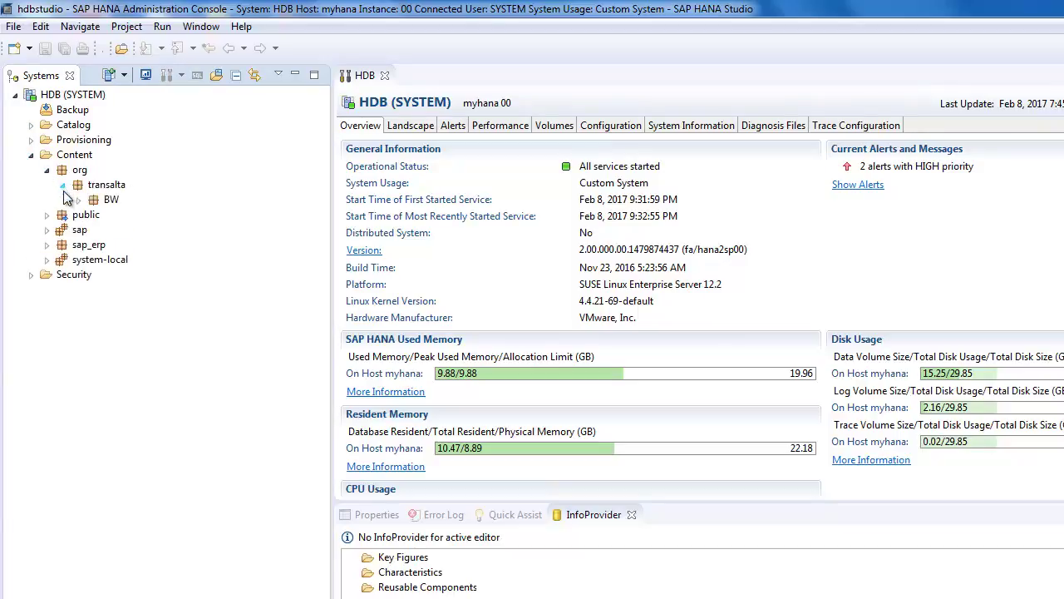
click(78, 200)
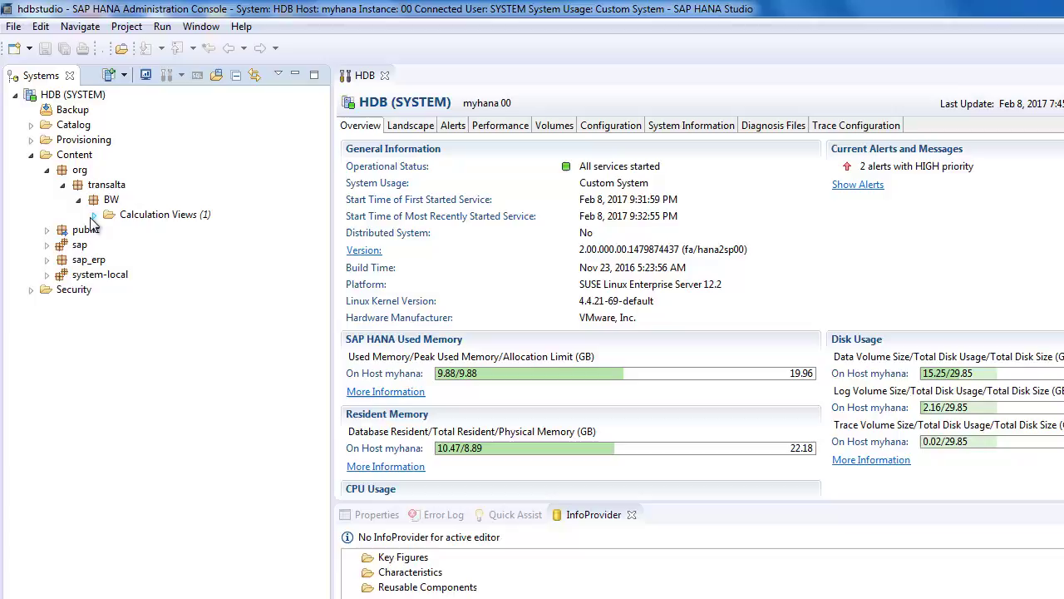
click(94, 215)
double_click(141, 232)
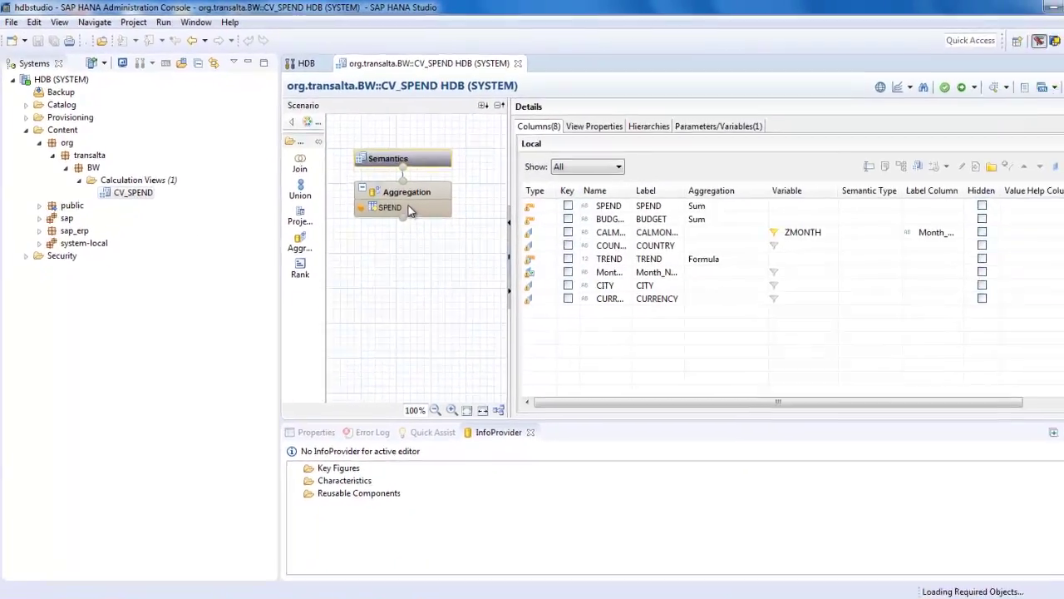
Step: Inspect CV_SPEND's Aggregation and Semantics nodes, then start a data preview
click(408, 208)
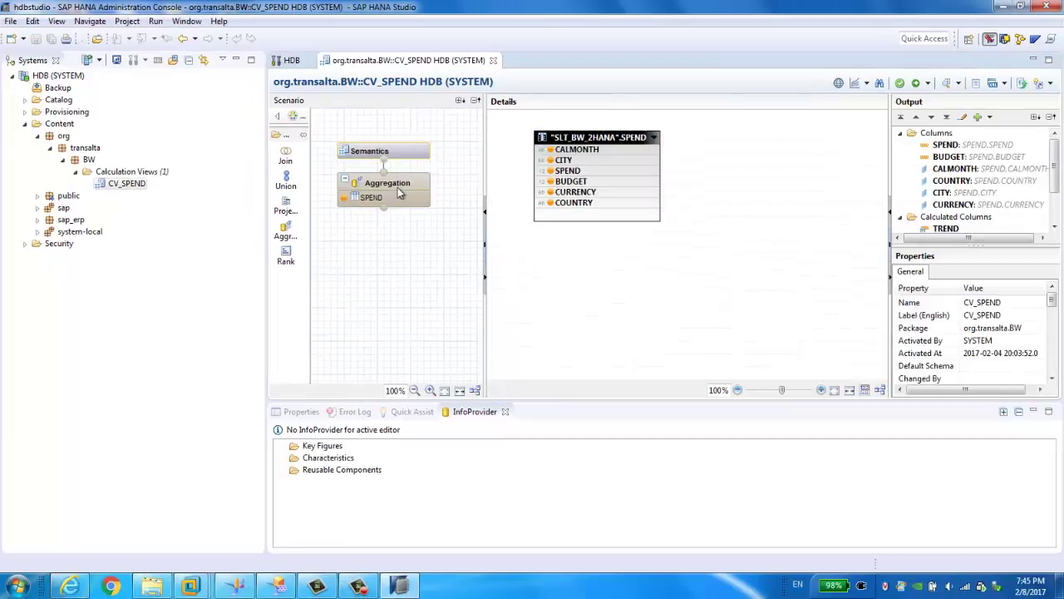
click(420, 162)
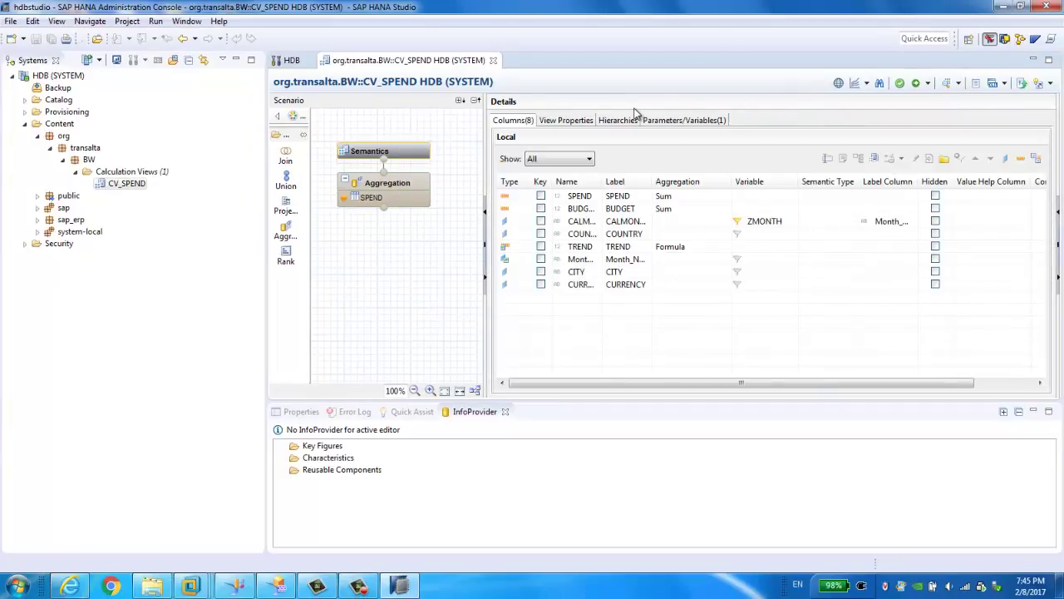
click(945, 86)
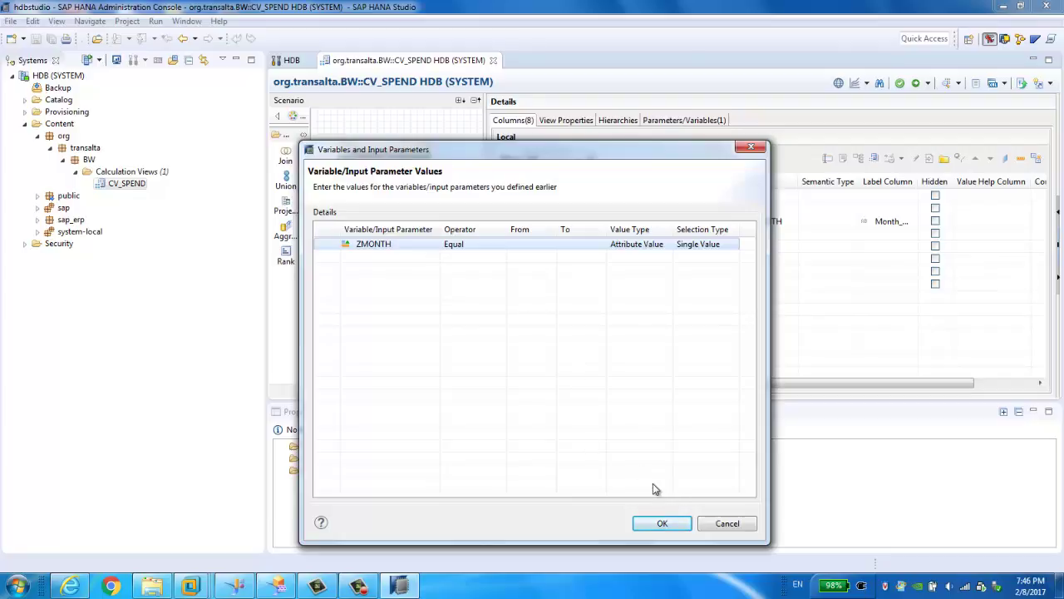
Step: Confirm the preview with no month, scroll through the Raw Data rows, then close HANA Studio
click(670, 523)
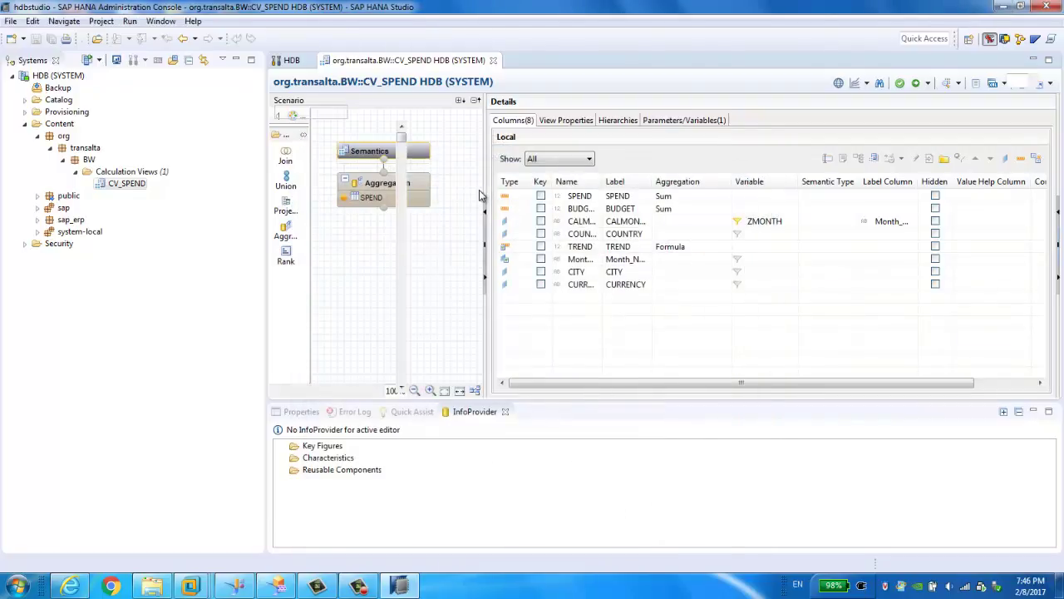
click(431, 82)
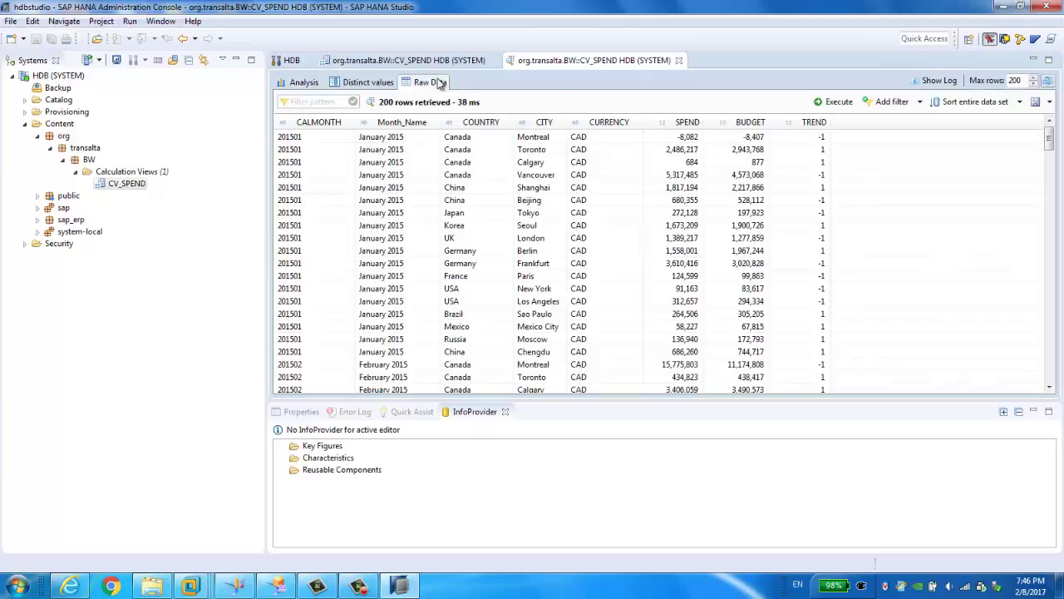
scroll(412, 208, down, 8)
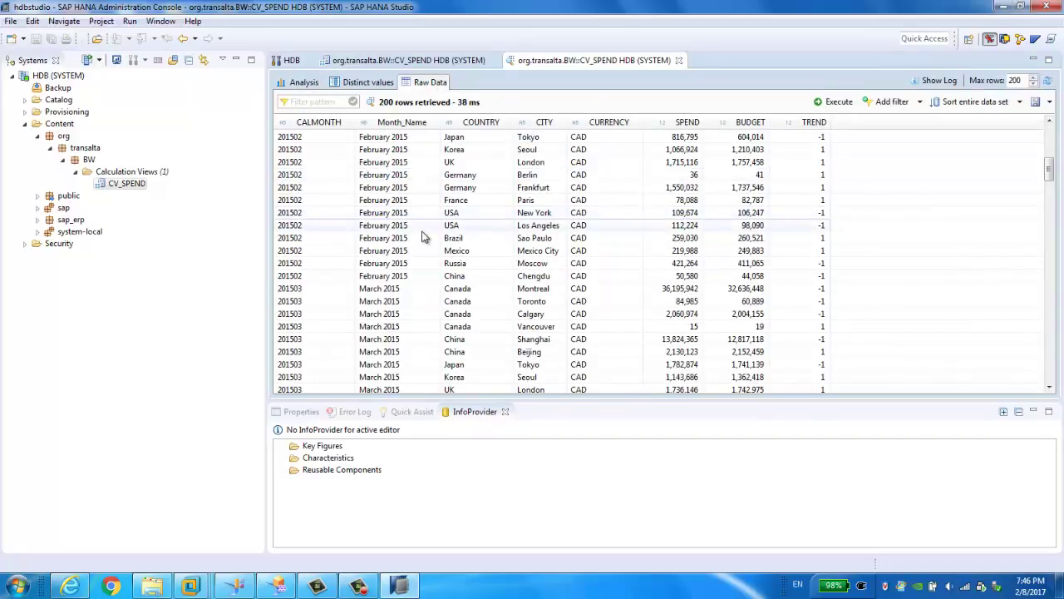
click(1049, 8)
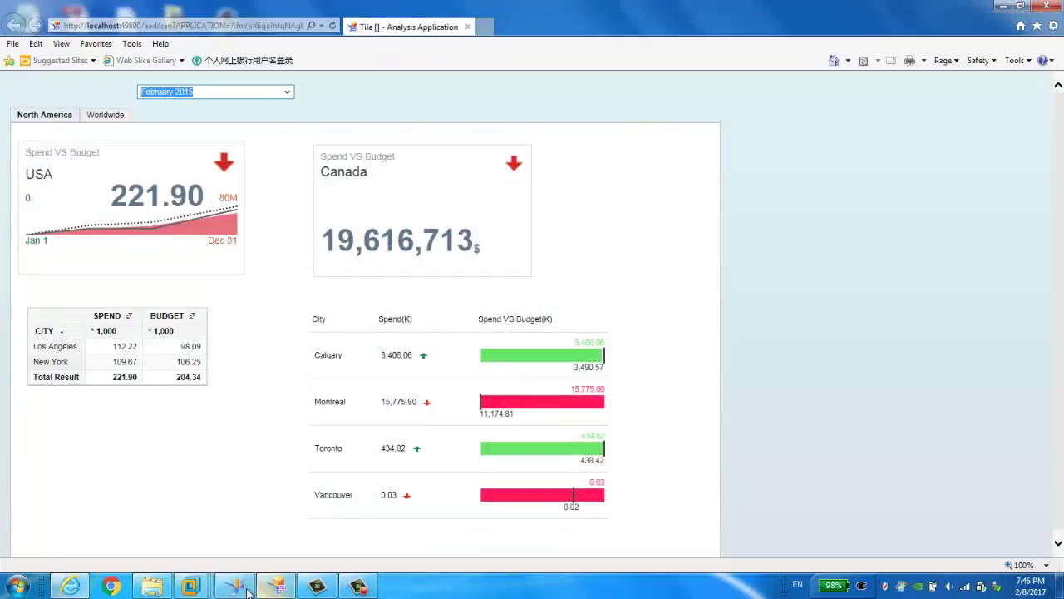
Step: Switch to the SUSE Linux virtual machine and unlock it with the account password
click(199, 588)
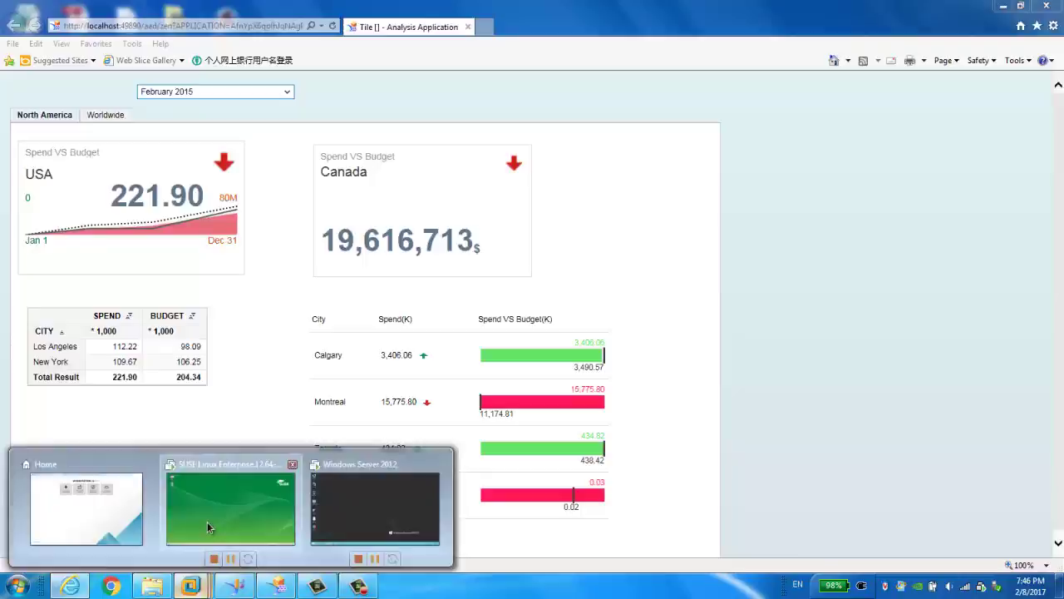
click(207, 522)
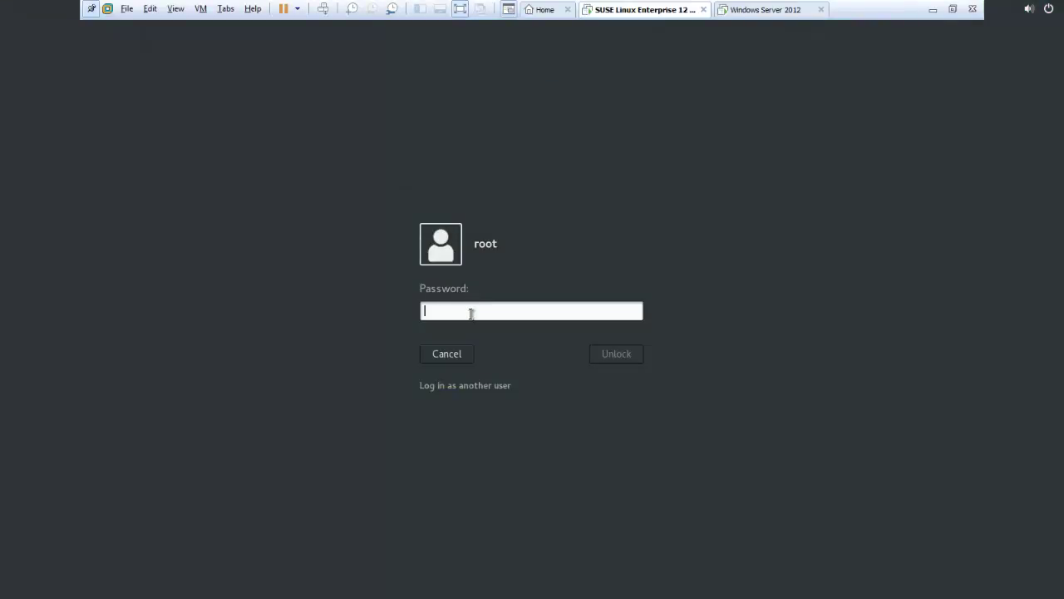
text(•)
key(BackSpace)
text(••••)
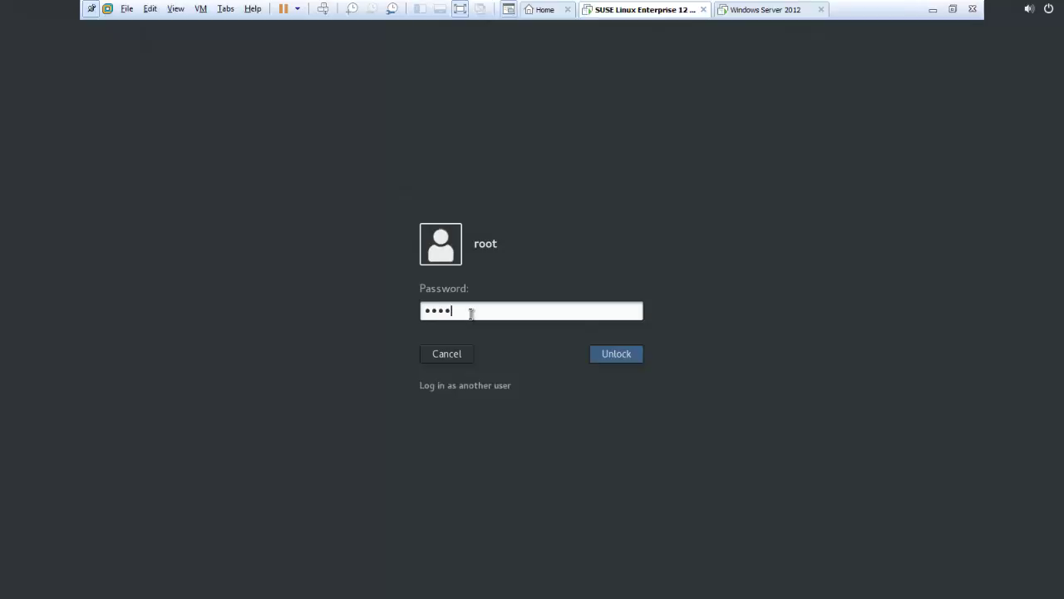
text(•••)
key(Return)
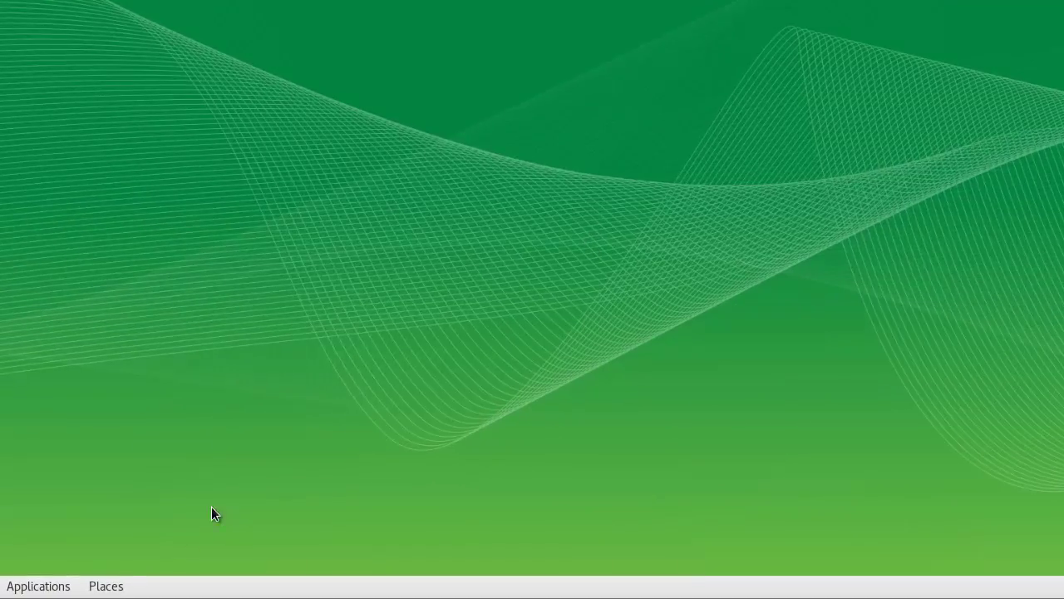
Step: Check CPU and memory usage in System Monitor's Resources view, then close it
click(38, 587)
click(62, 547)
click(23, 591)
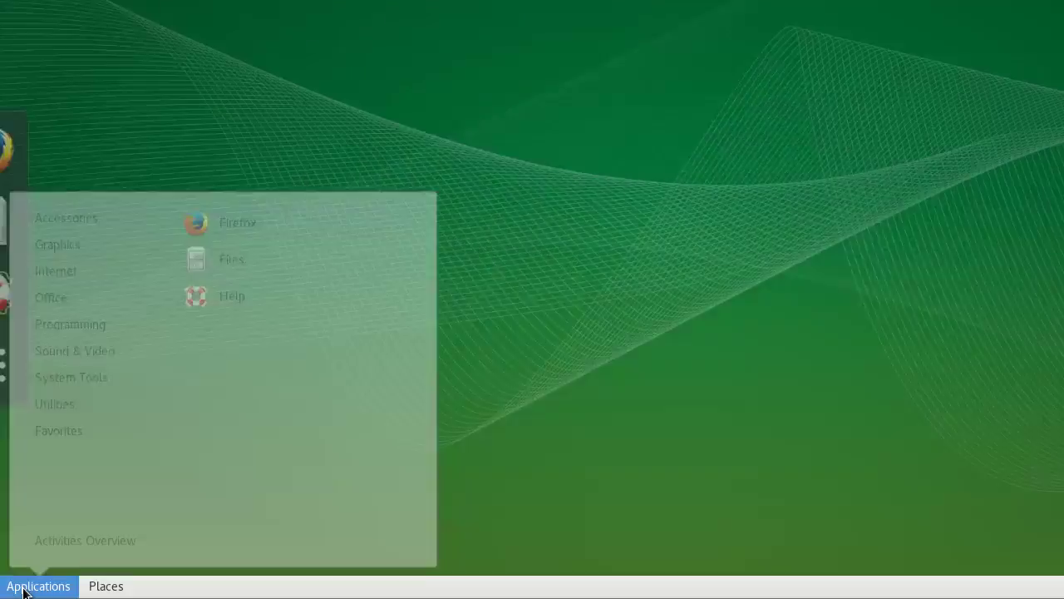
mouse_move(71, 400)
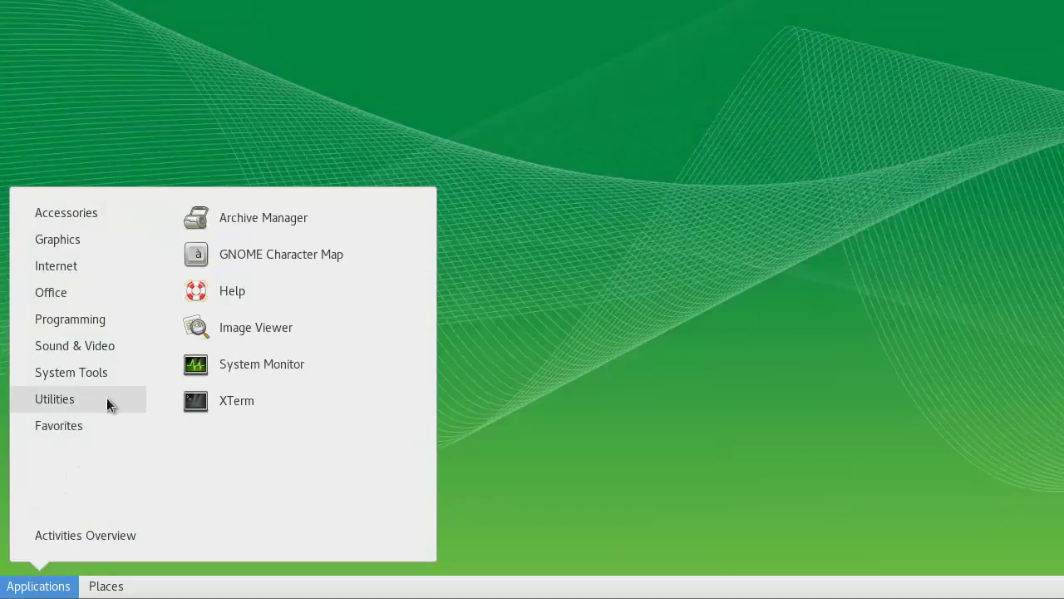
click(269, 370)
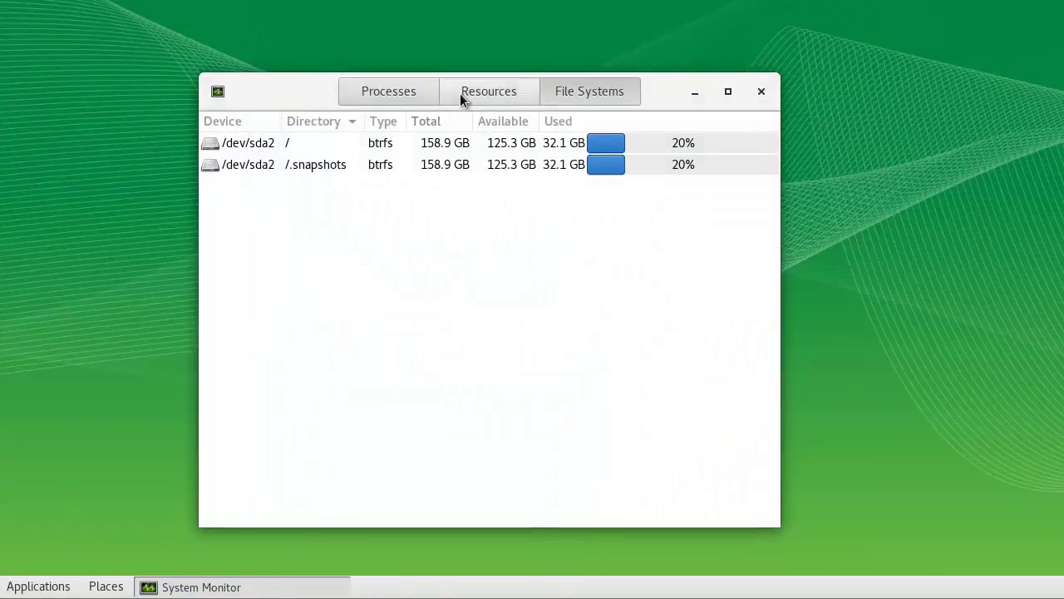
click(488, 91)
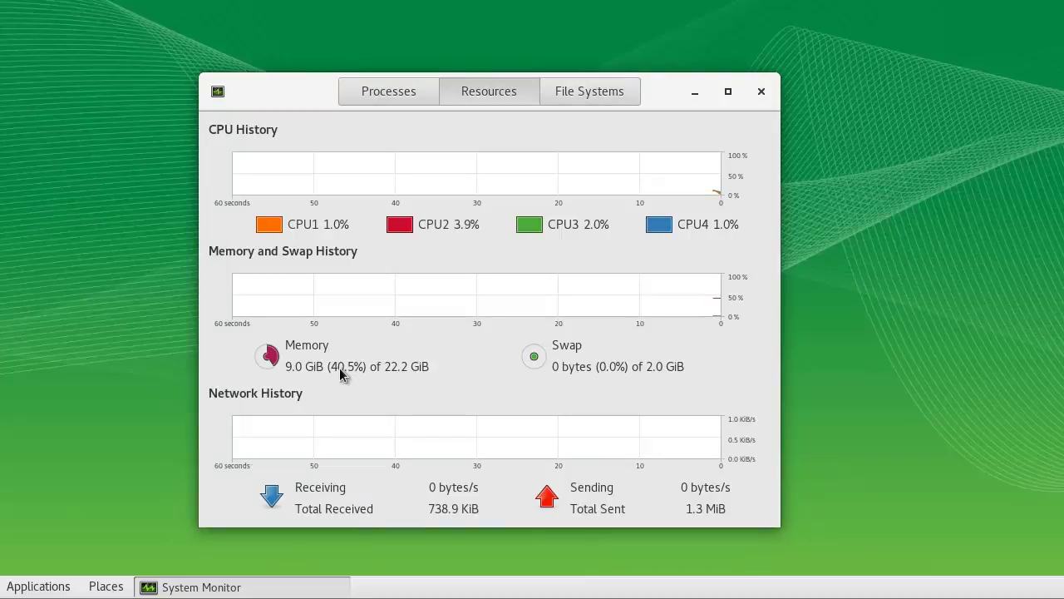
click(761, 93)
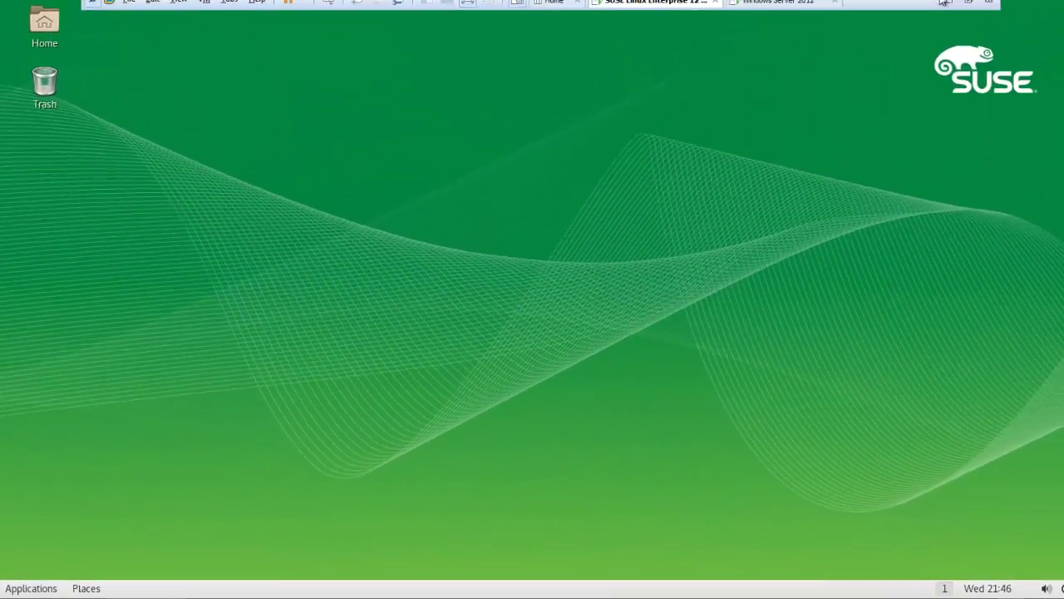
click(944, 2)
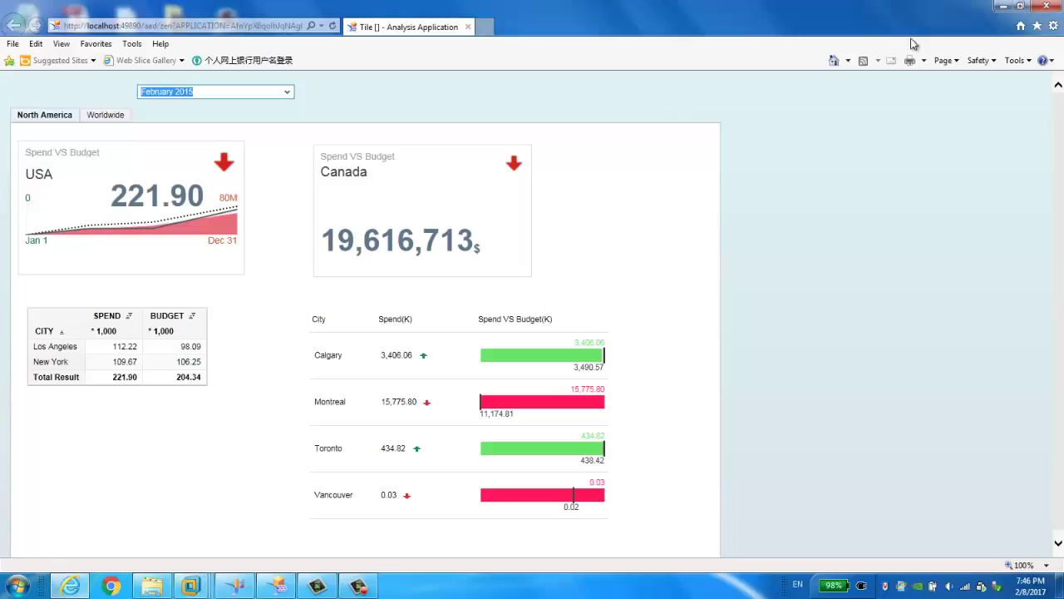
click(236, 586)
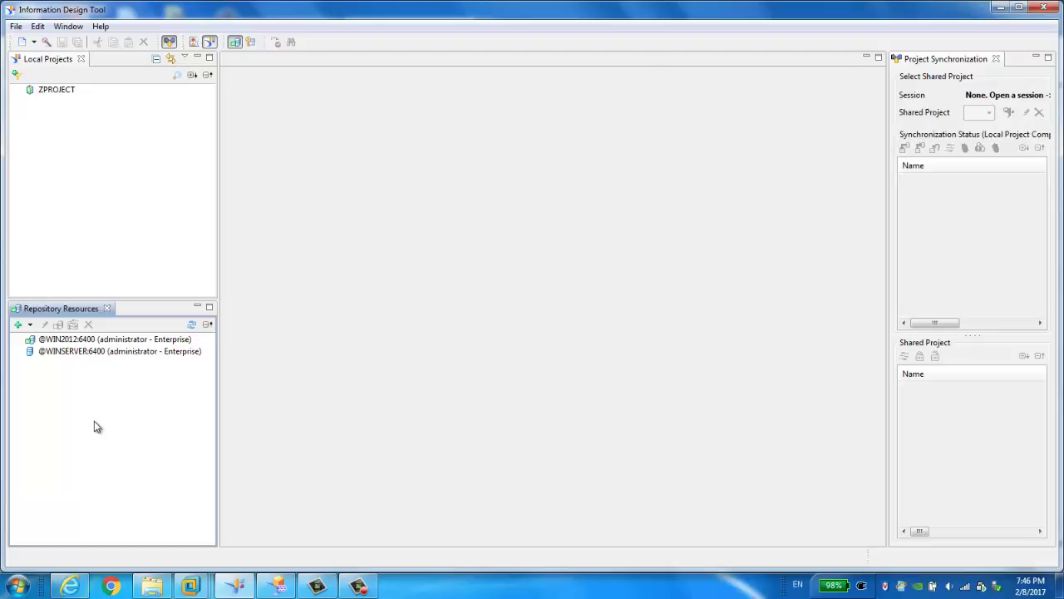
click(107, 341)
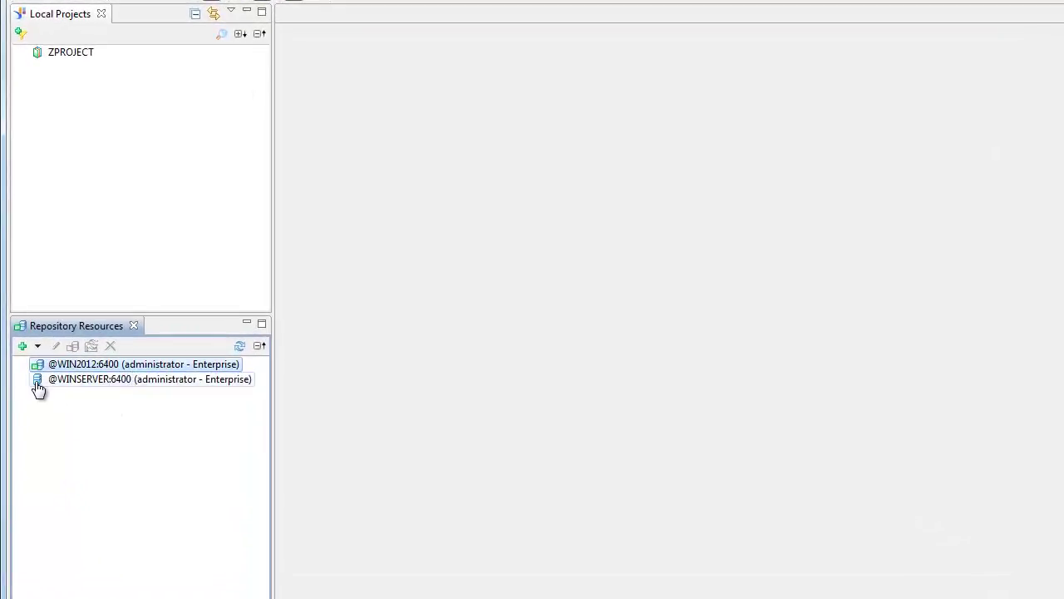
right_click(79, 372)
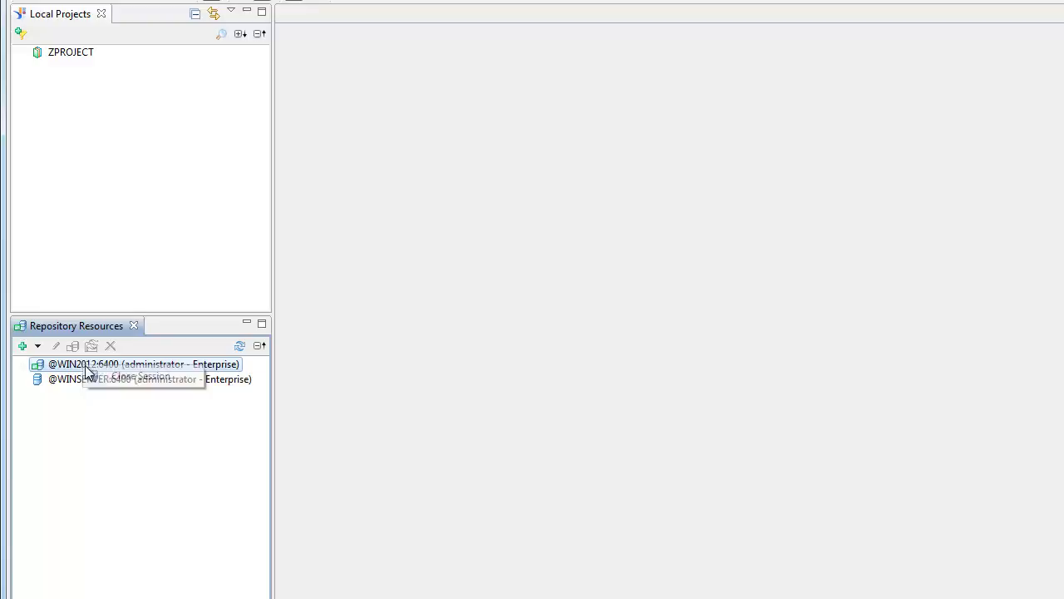
click(73, 430)
click(25, 365)
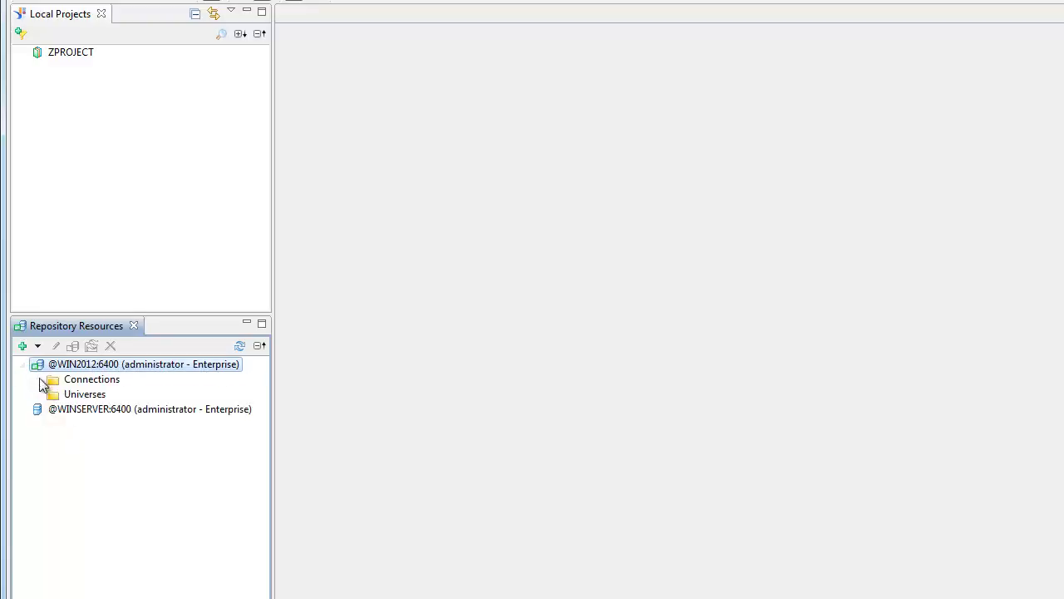
click(39, 379)
click(56, 395)
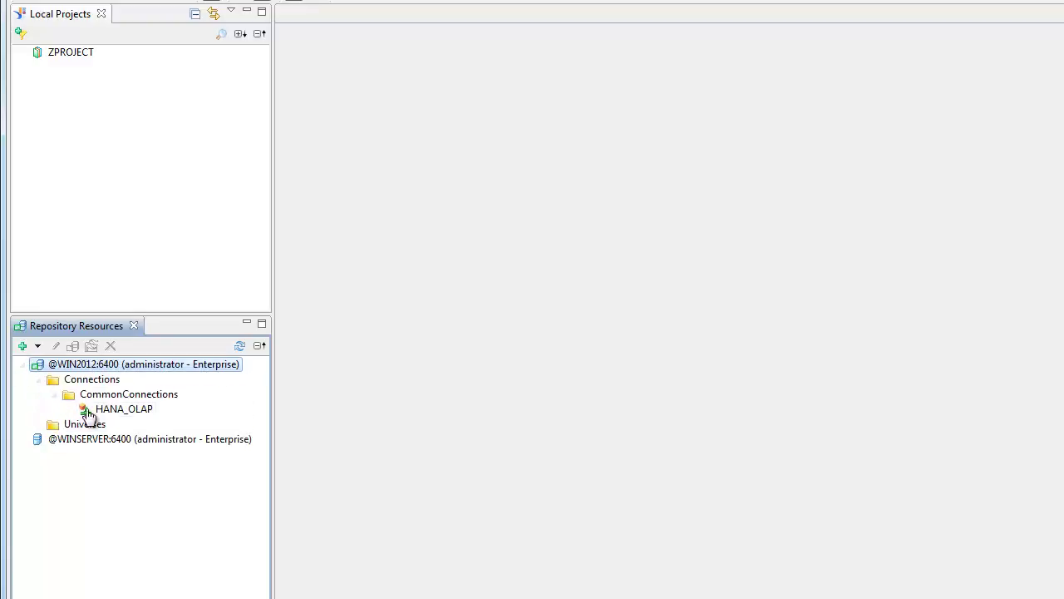
double_click(106, 410)
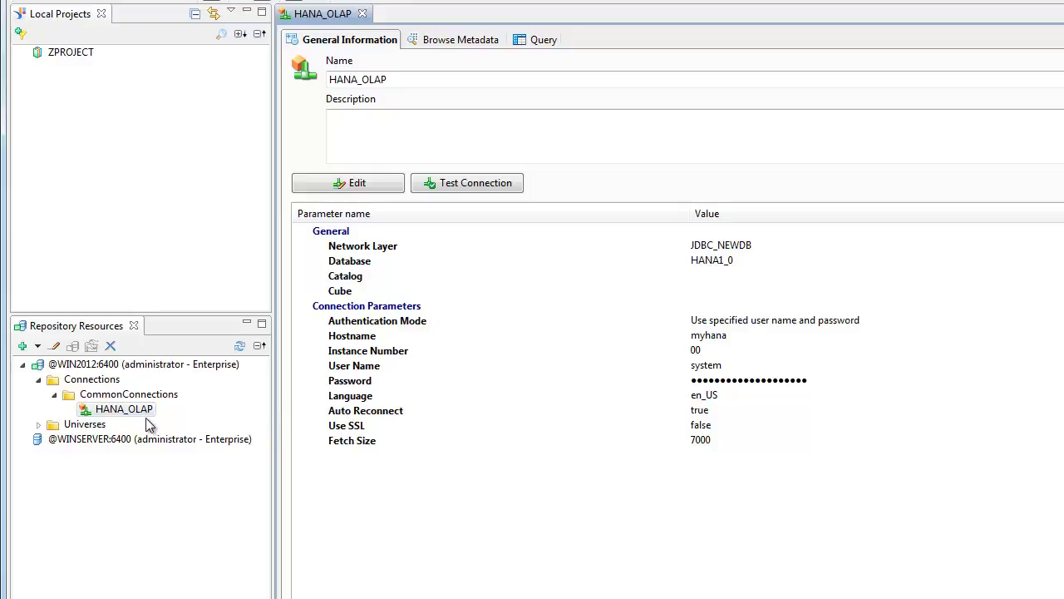
Step: Step through the HANA_OLAP connection edit wizard, past cube selection, to Finish
click(372, 185)
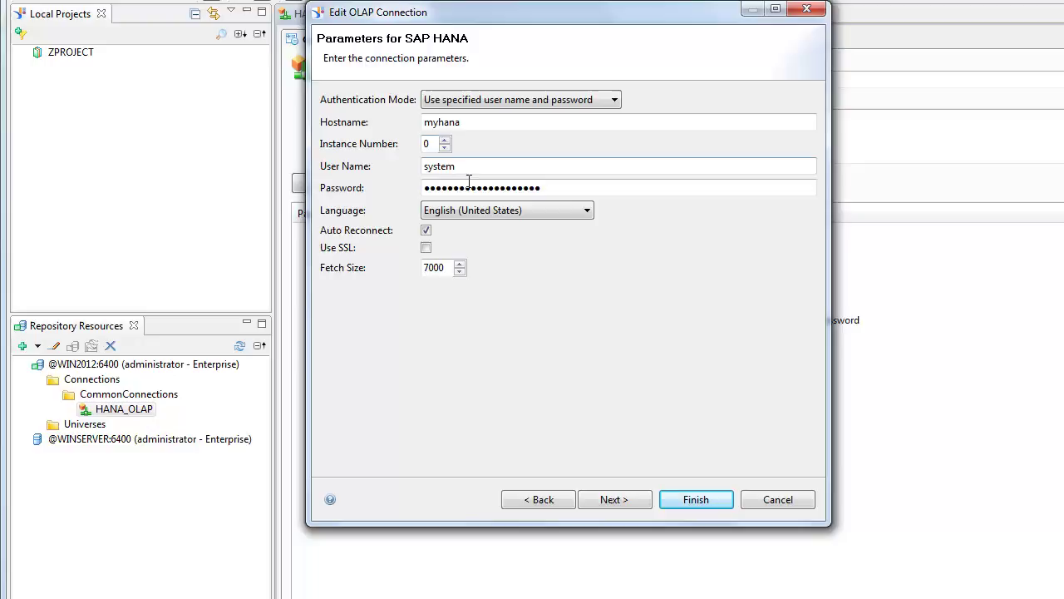
click(634, 504)
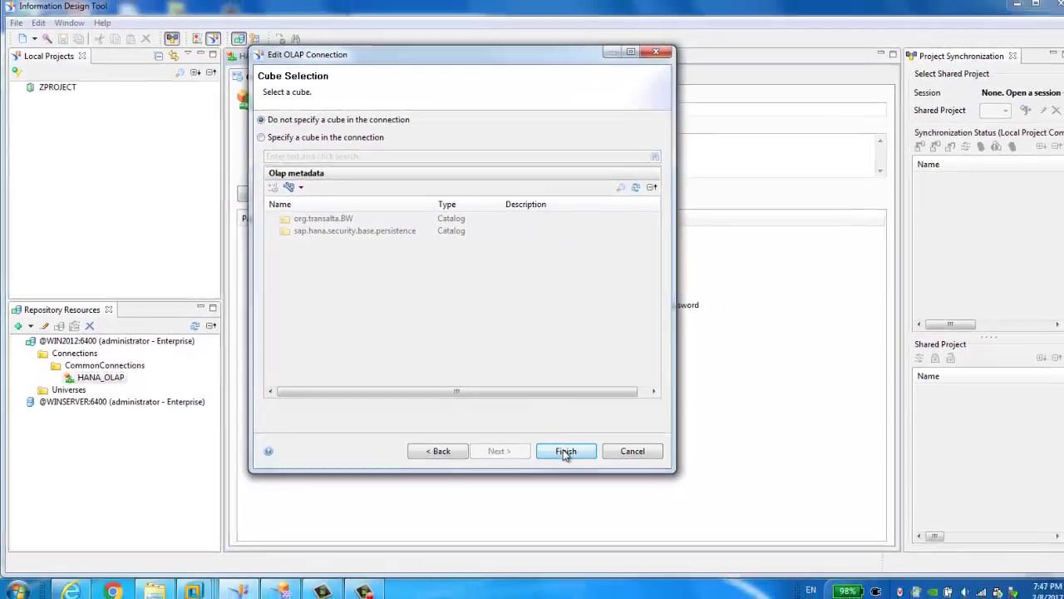
click(696, 498)
Step: Test the HANA_OLAP connection, dismiss the success message, and close its editor without saving
click(392, 195)
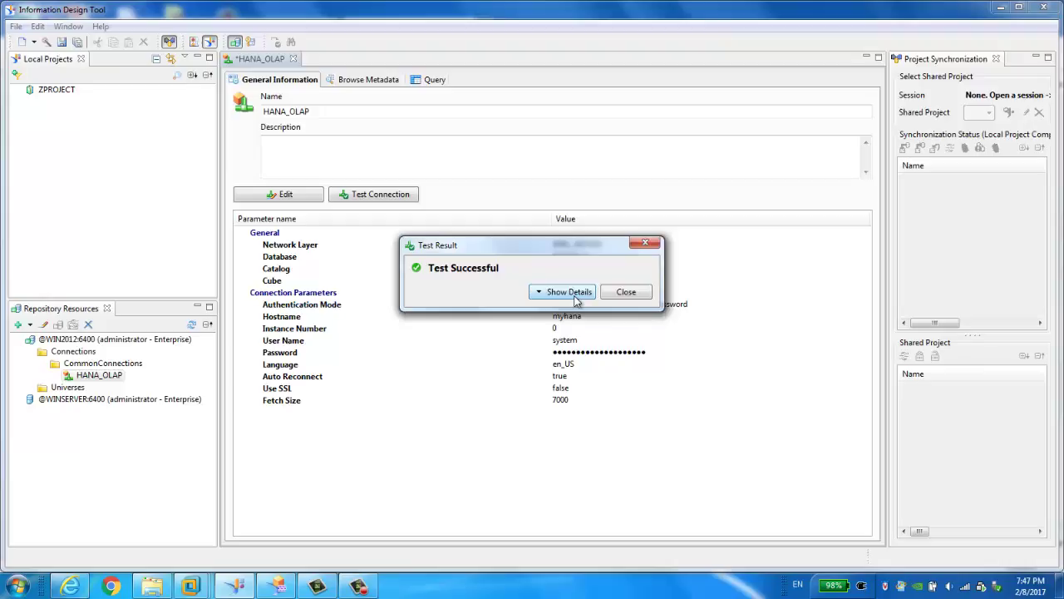
click(625, 292)
click(1046, 8)
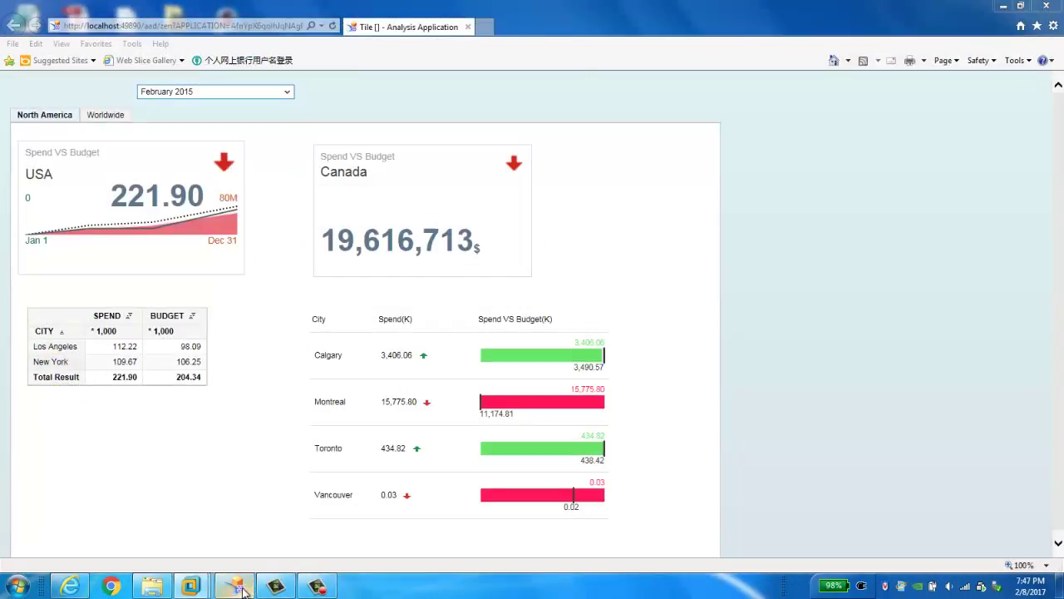
Step: Bring Design Studio forward and resize the panels for a wider, taller canvas and larger outline
click(251, 588)
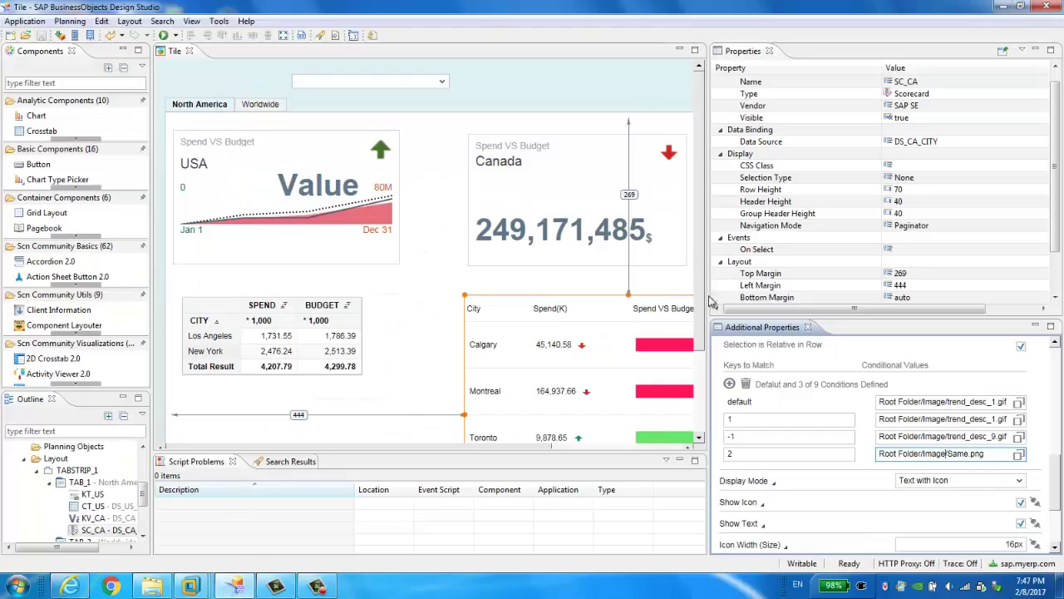
drag(705, 273, 805, 273)
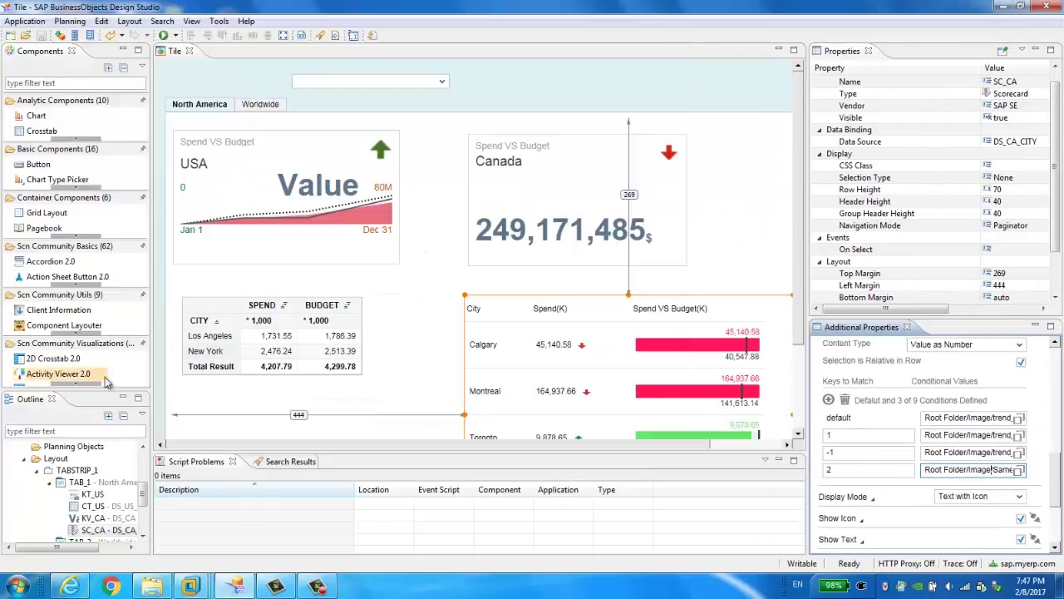
drag(80, 390, 81, 318)
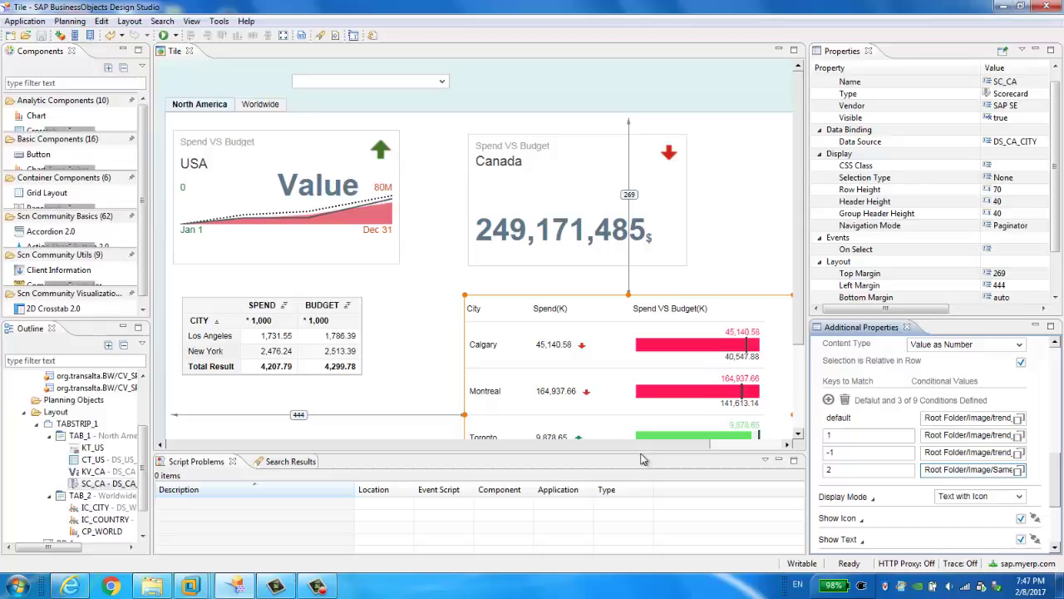
drag(640, 451, 641, 474)
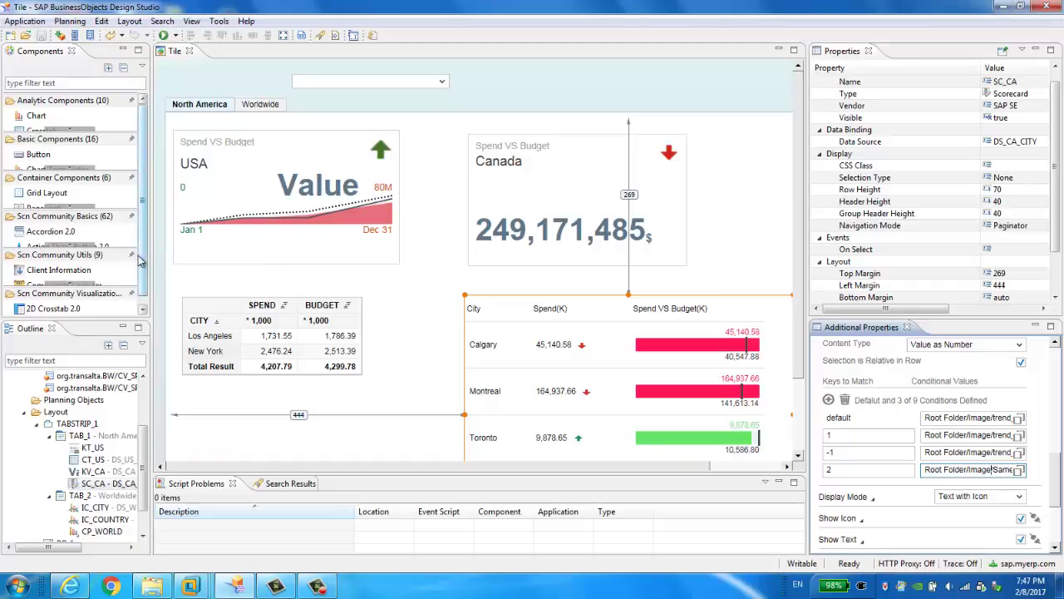
Step: Look at Tools > Install Extension to Design Studio, then cancel it
click(219, 22)
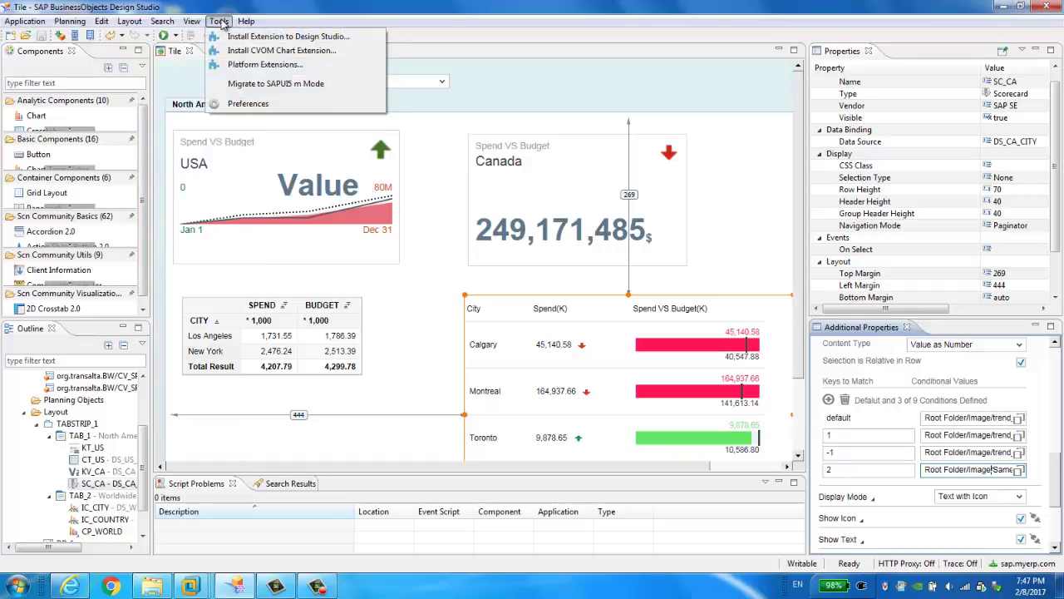
click(218, 41)
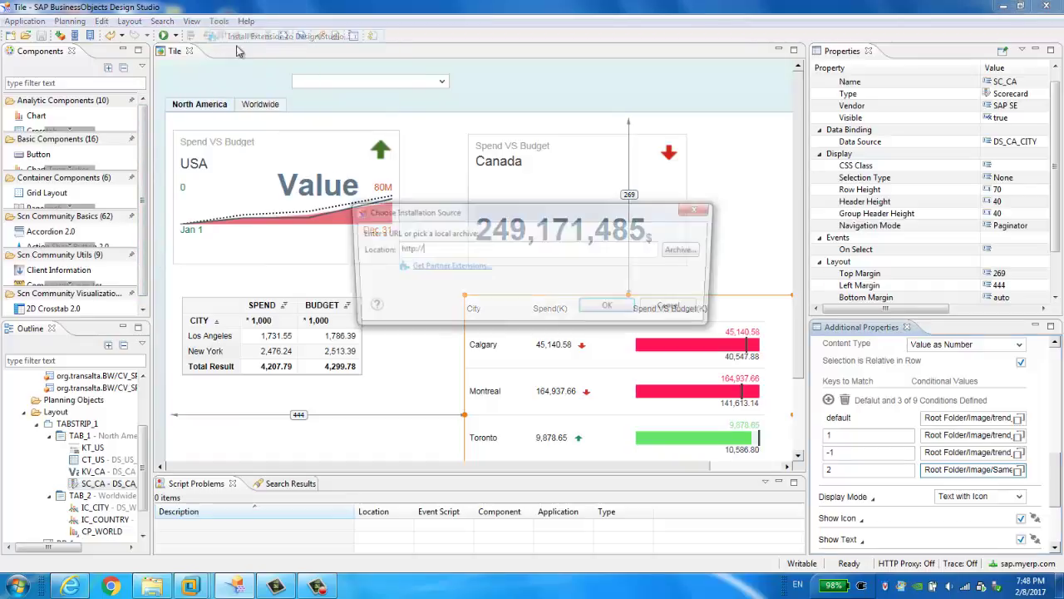
click(672, 317)
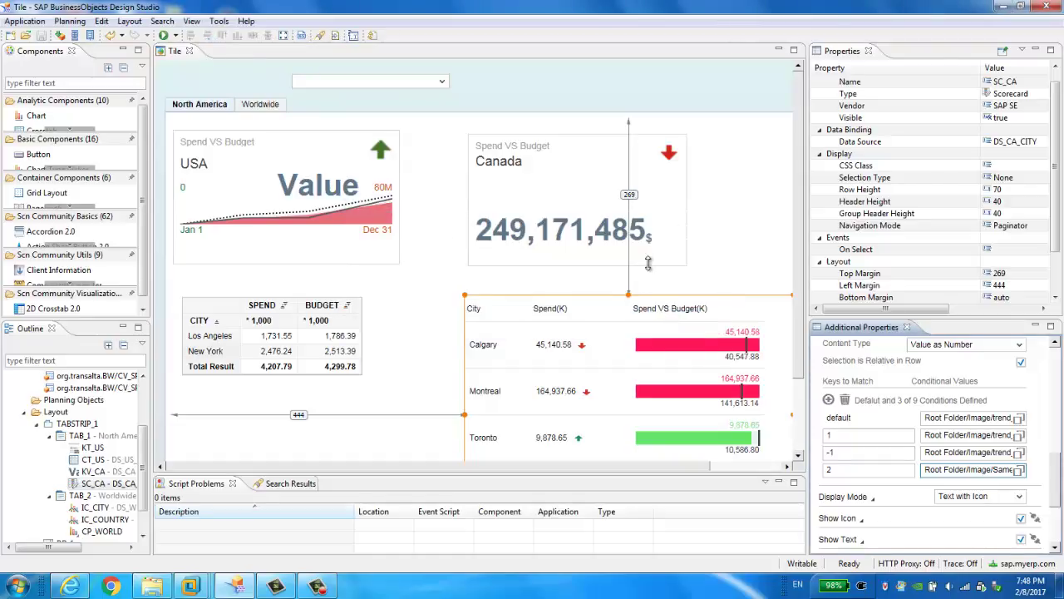
click(154, 585)
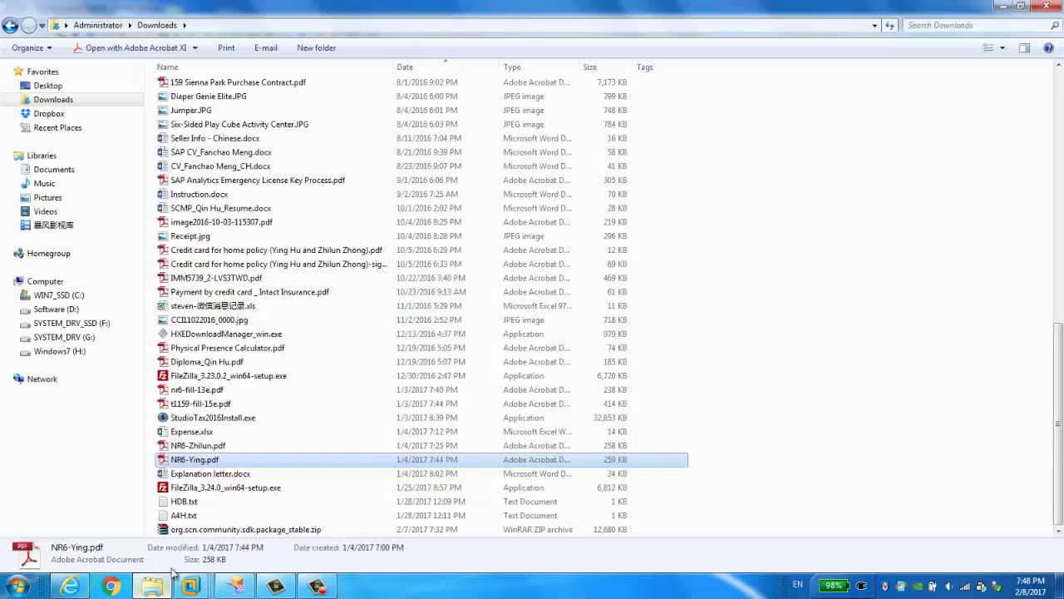
click(241, 529)
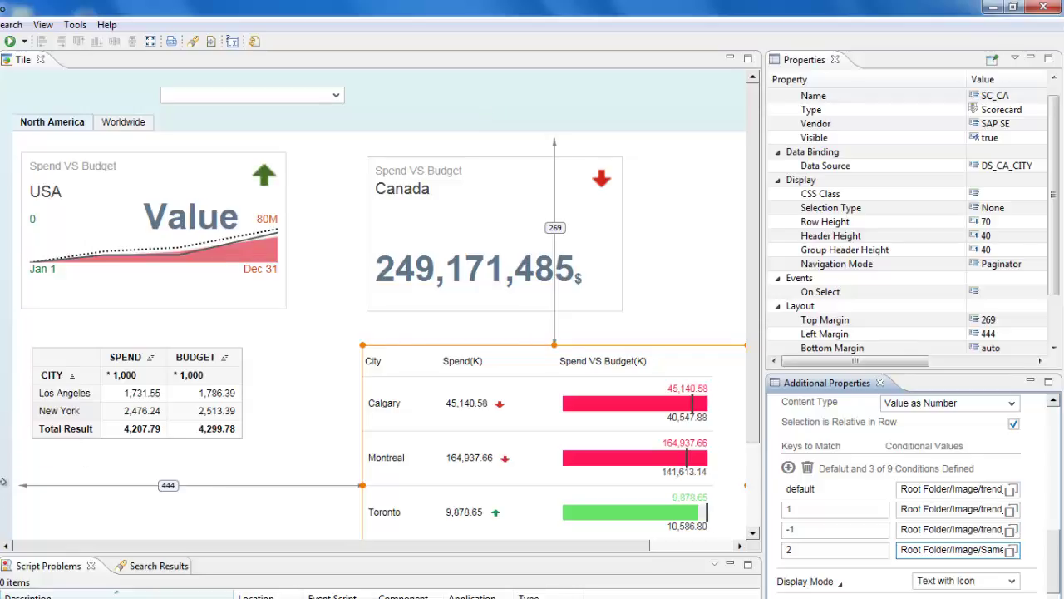
Step: Widen the left panels, select the USA KPI tile, and move through the Outline to the Worldwide components
drag(3, 481, 70, 519)
click(247, 208)
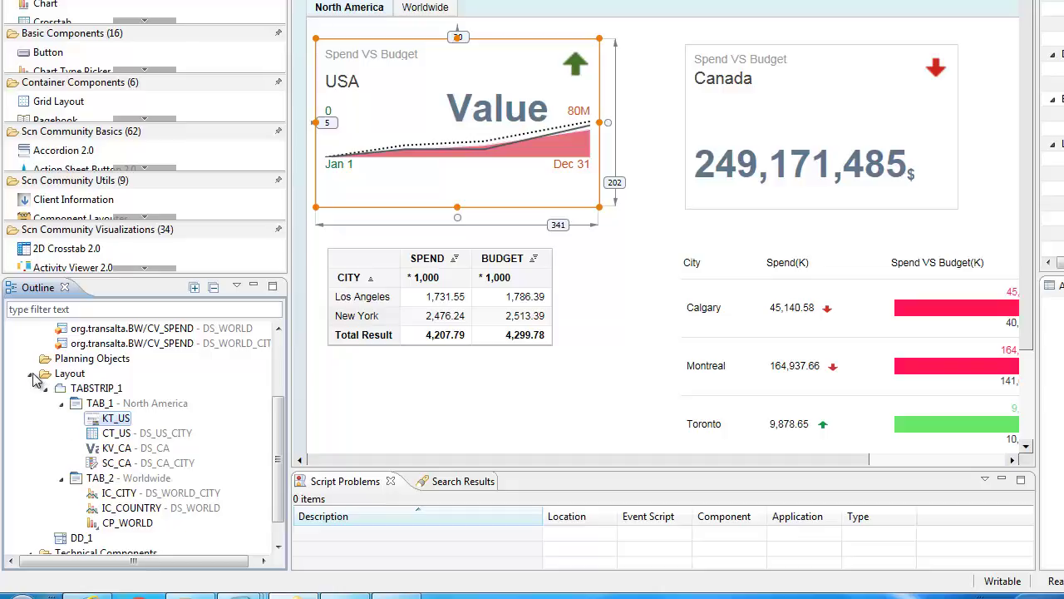
scroll(75, 403, up, 2)
key(Down)
key(Down)
key(Down)
key(Down)
key(Down)
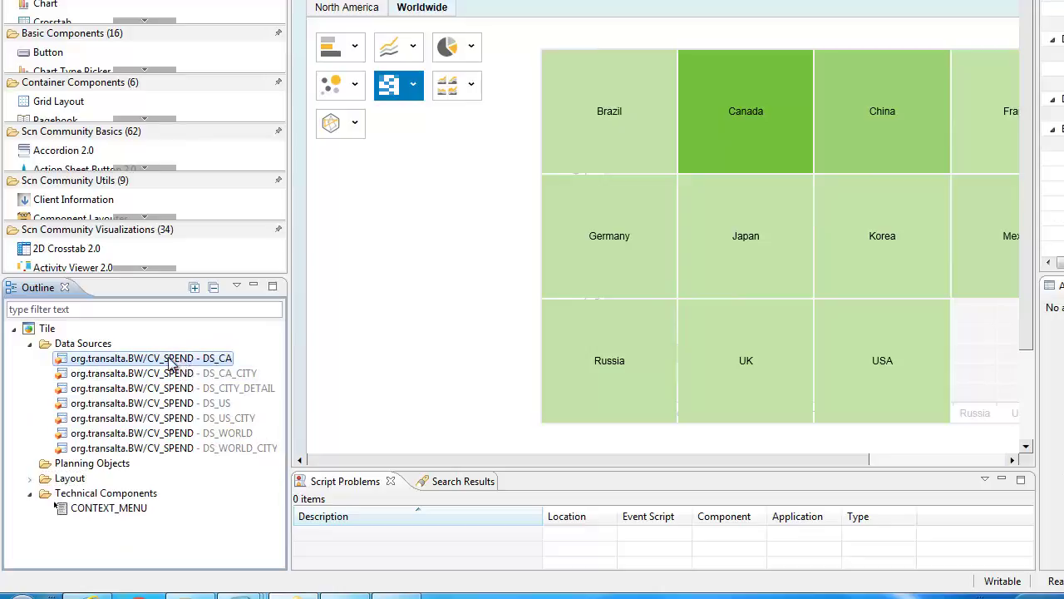
right_click(123, 372)
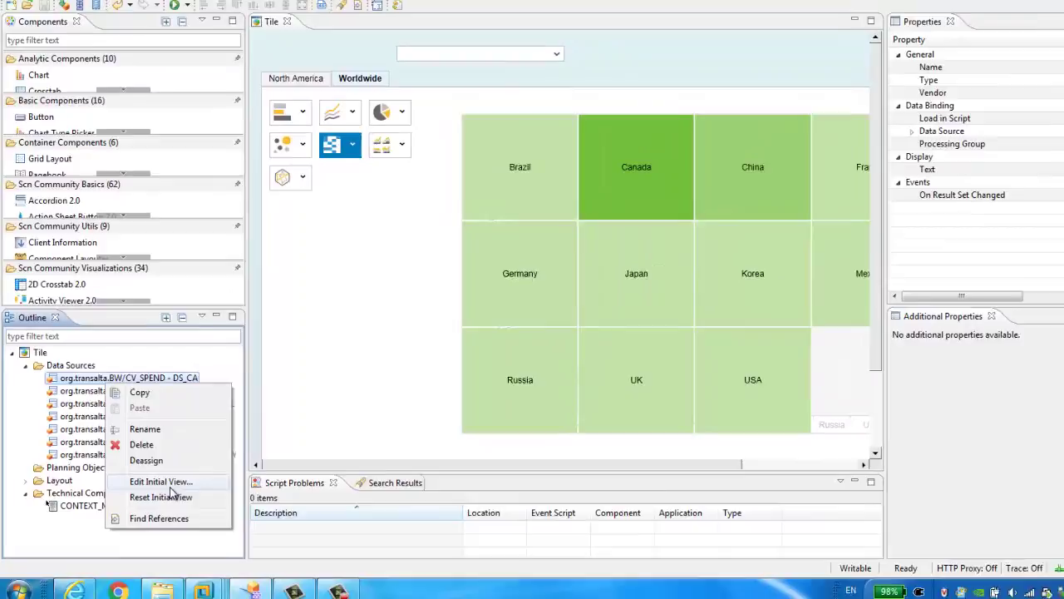
click(190, 477)
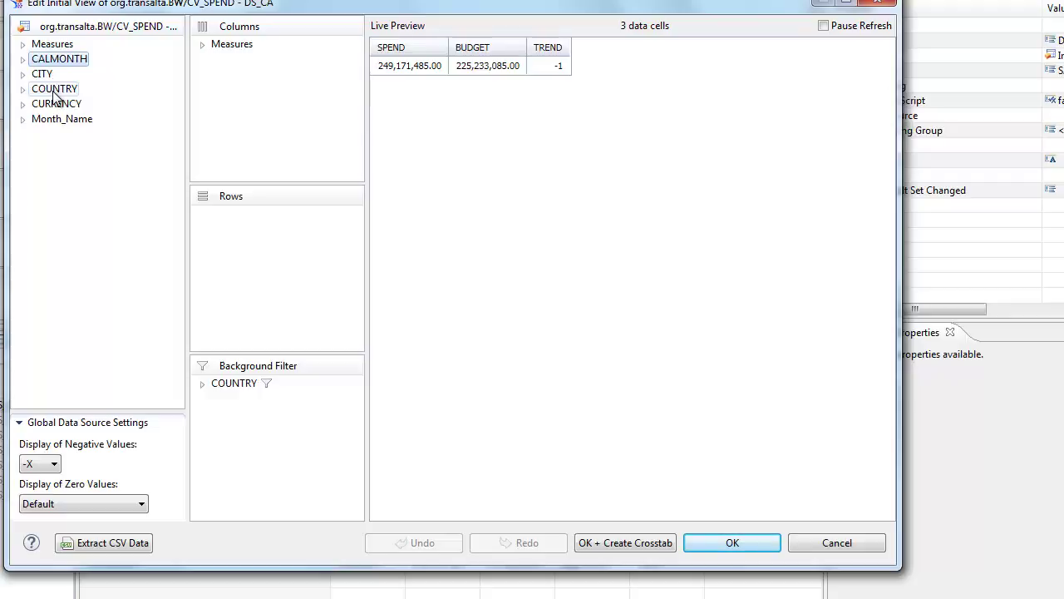
click(23, 44)
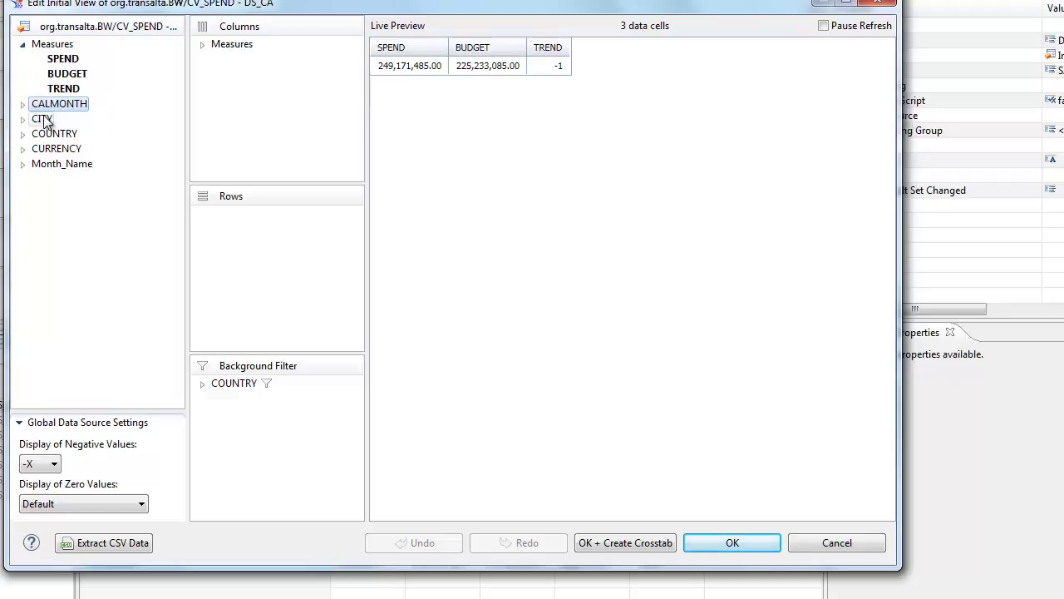
click(202, 383)
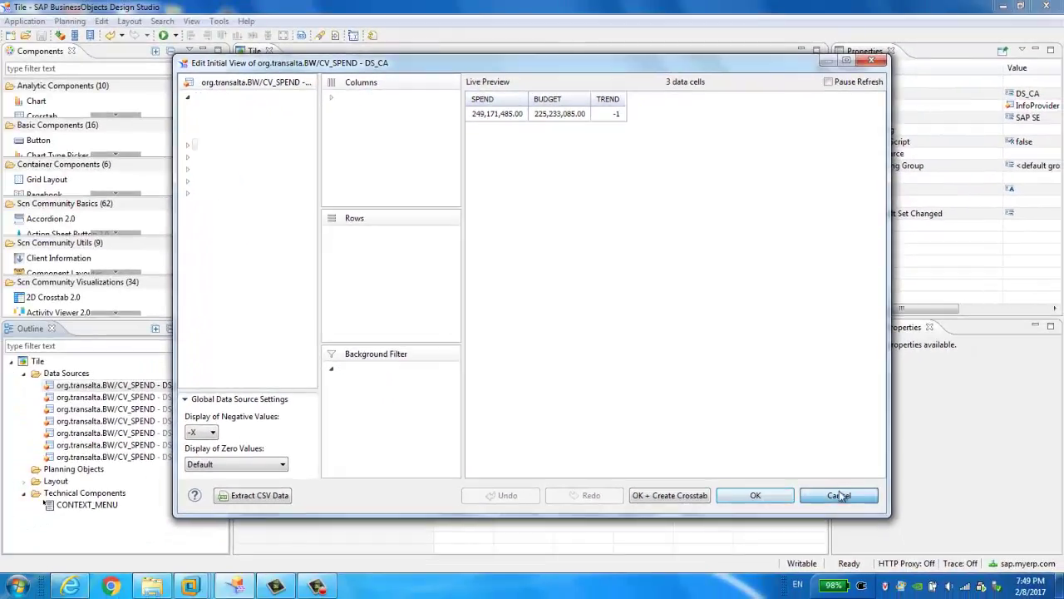
click(837, 497)
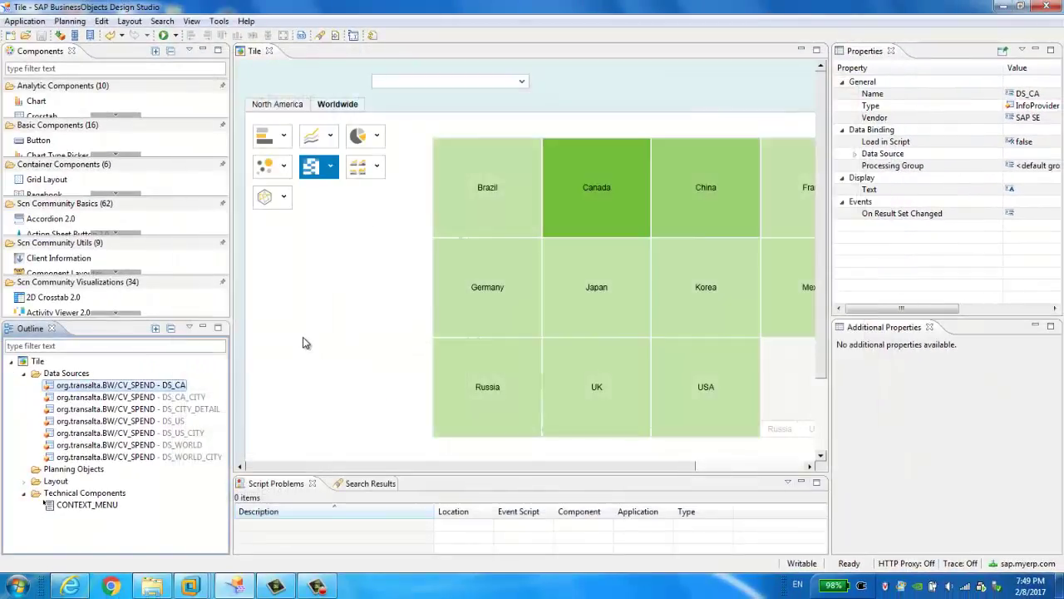
Step: Switch to the North America tab, narrow the side panels, and select the SC_CA scorecard, then the KT_US tile
click(291, 105)
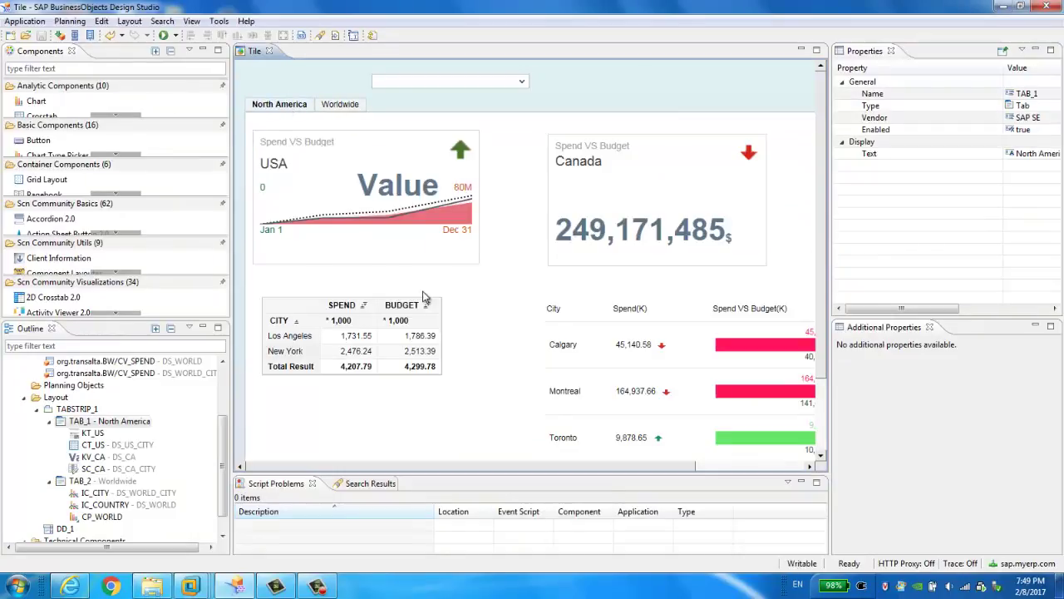
drag(233, 241, 170, 242)
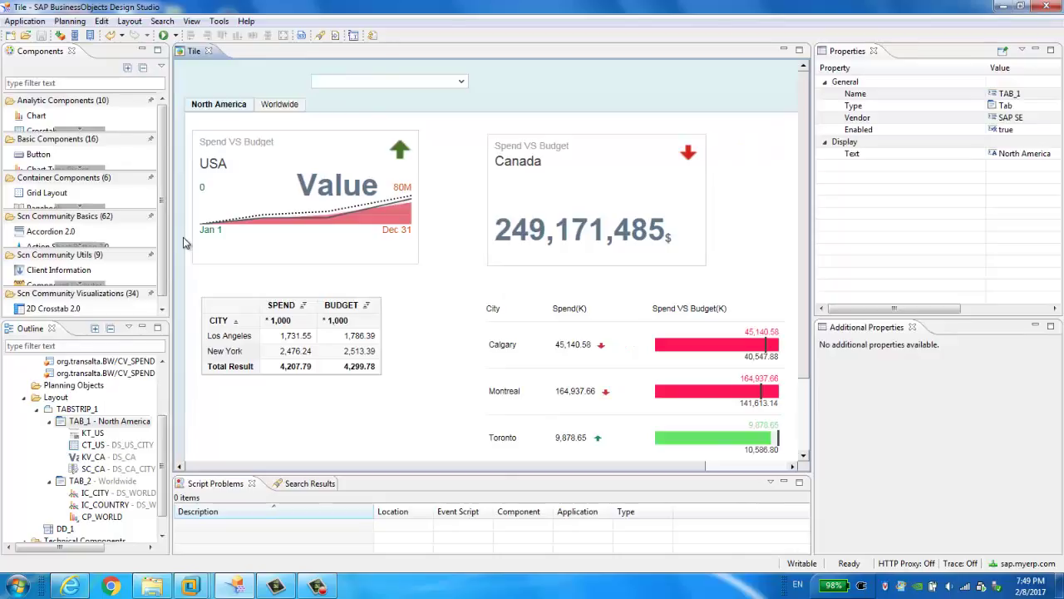
scroll(163, 400, up, 3)
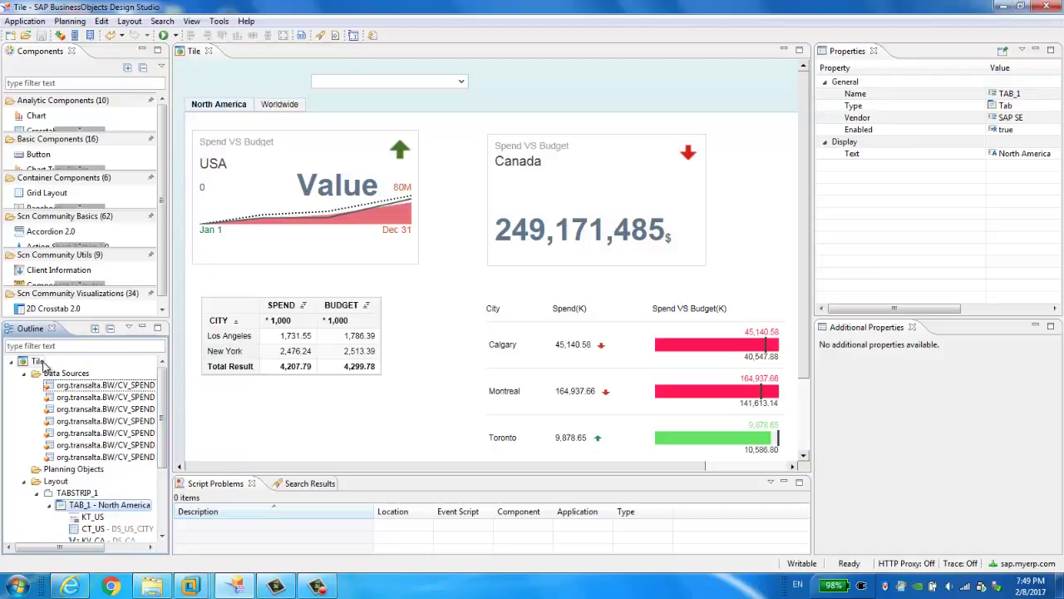
click(635, 394)
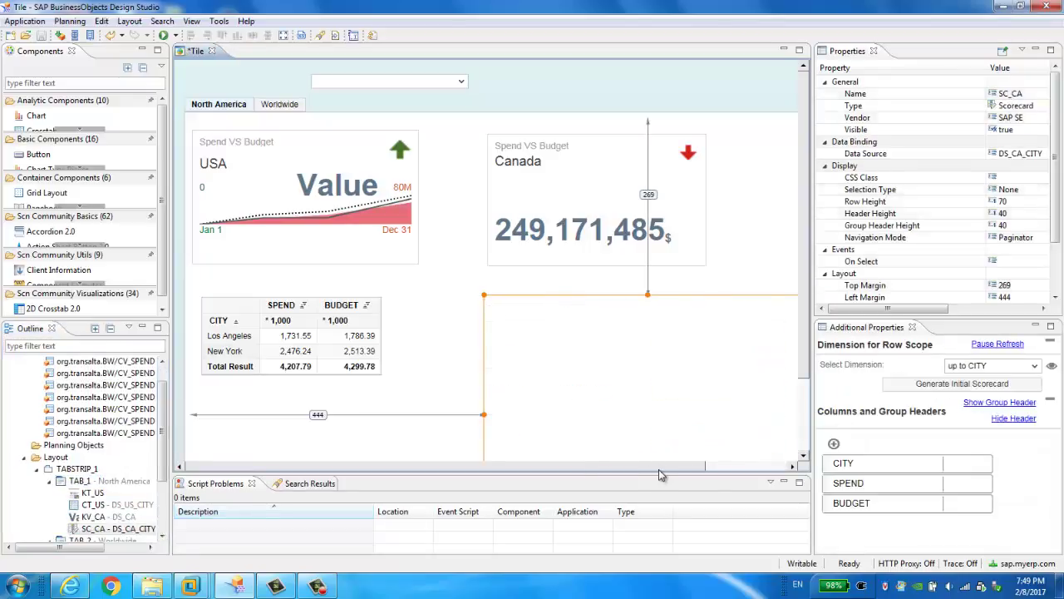
drag(659, 474, 753, 473)
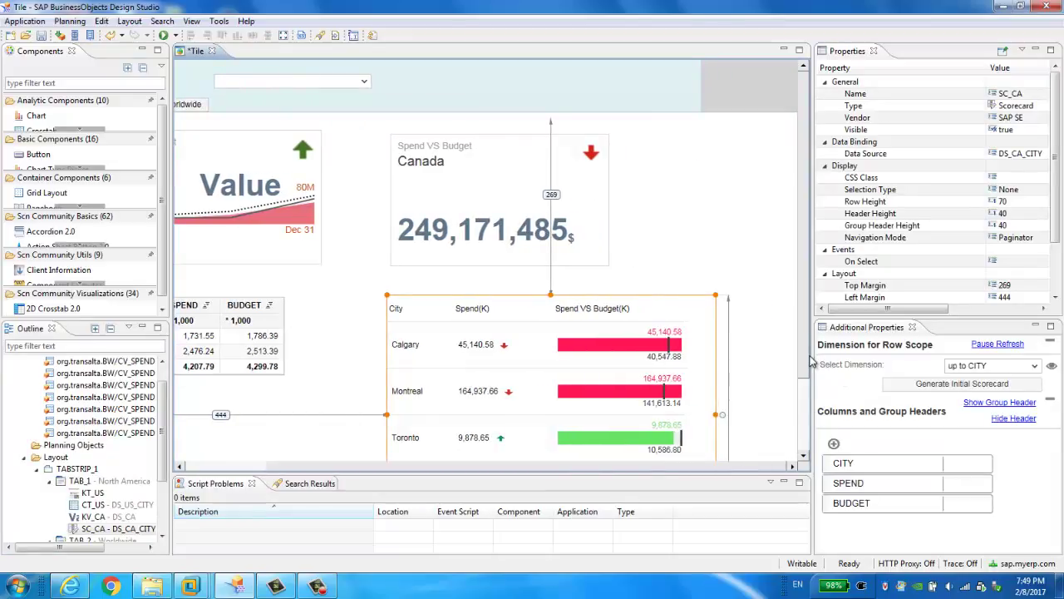
click(286, 215)
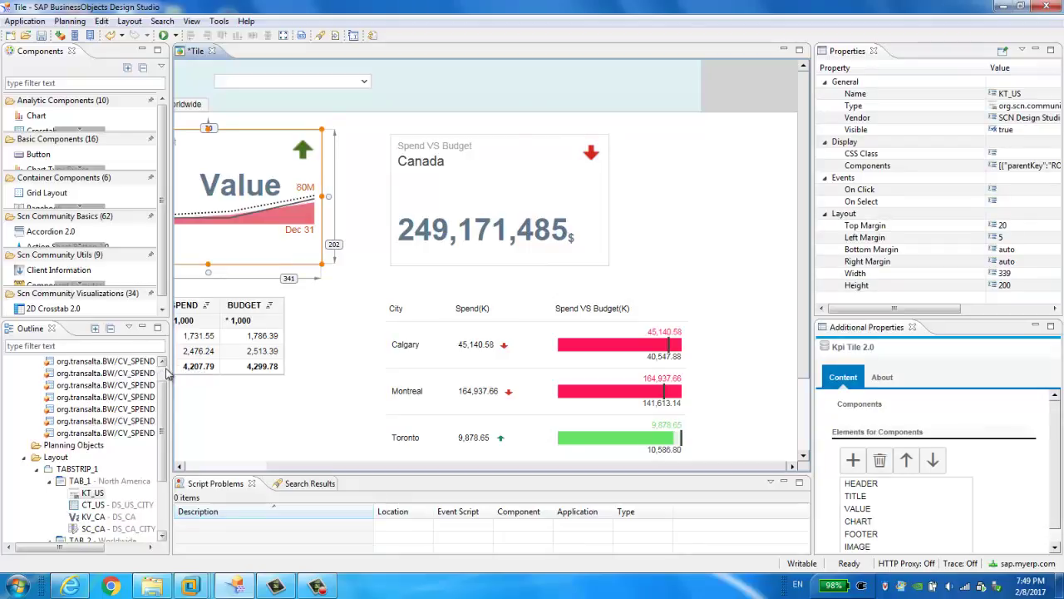
scroll(50, 366, up, 1)
click(39, 362)
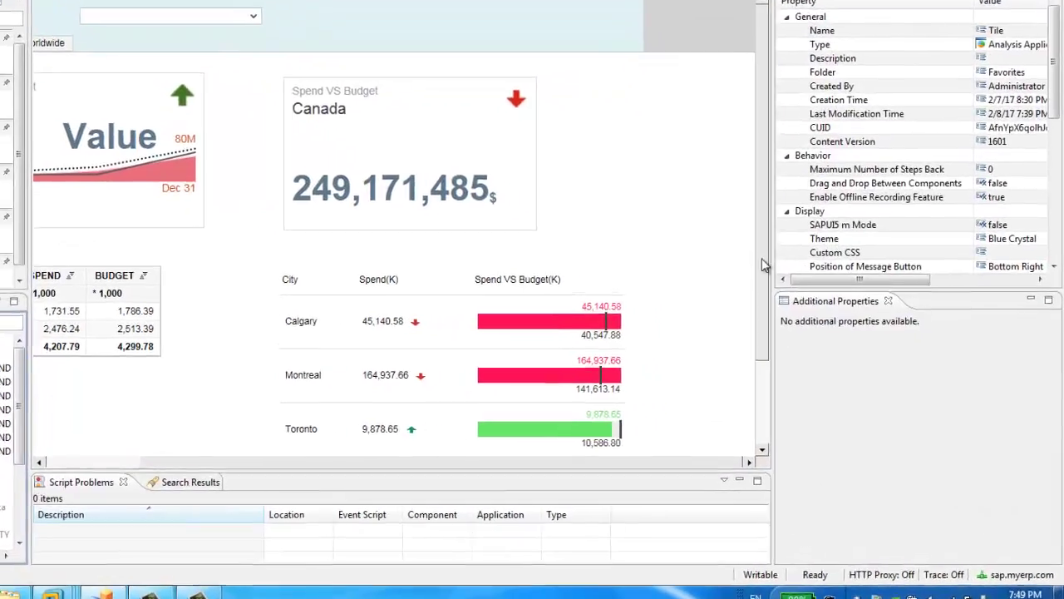
scroll(1053, 250, down, 10)
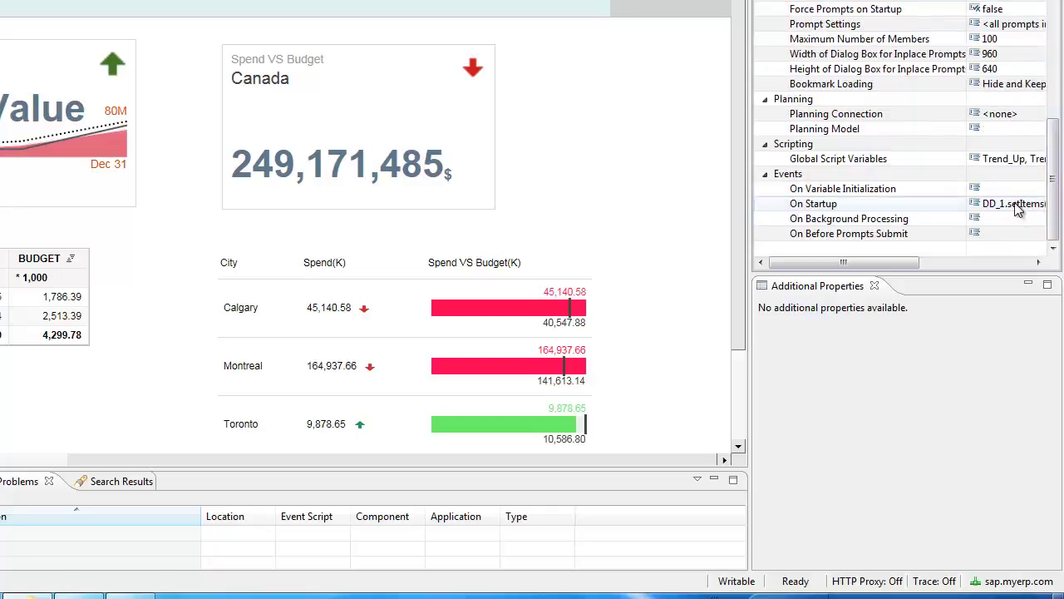
drag(743, 190, 431, 191)
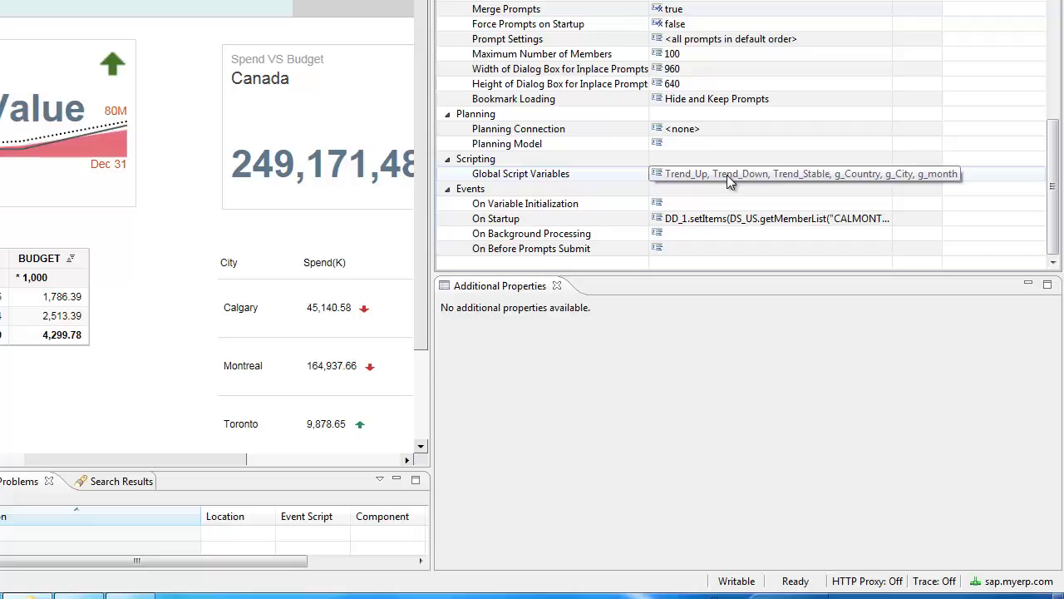
click(749, 218)
click(882, 217)
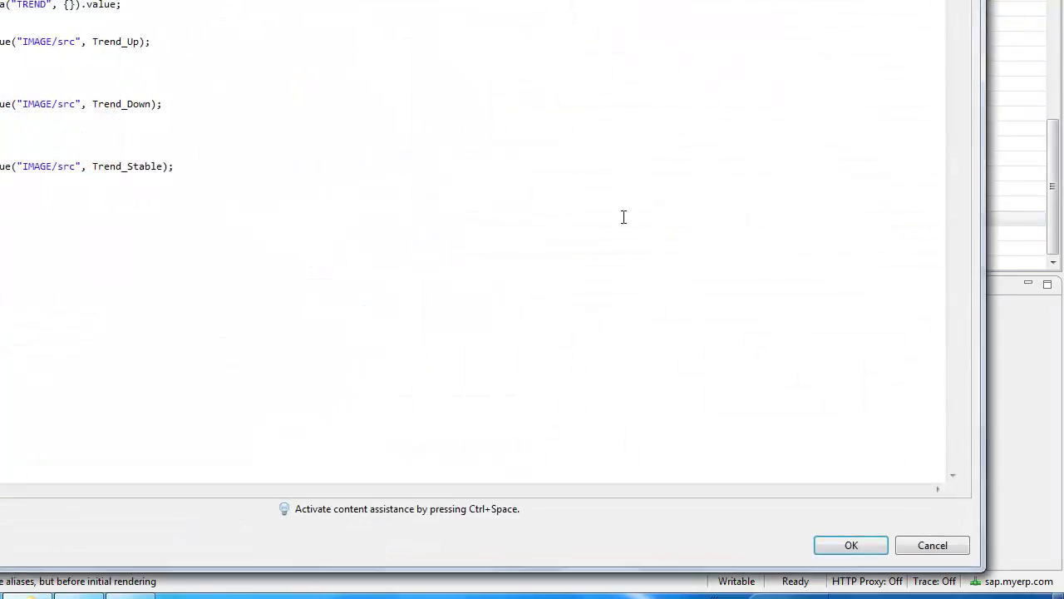
click(346, 217)
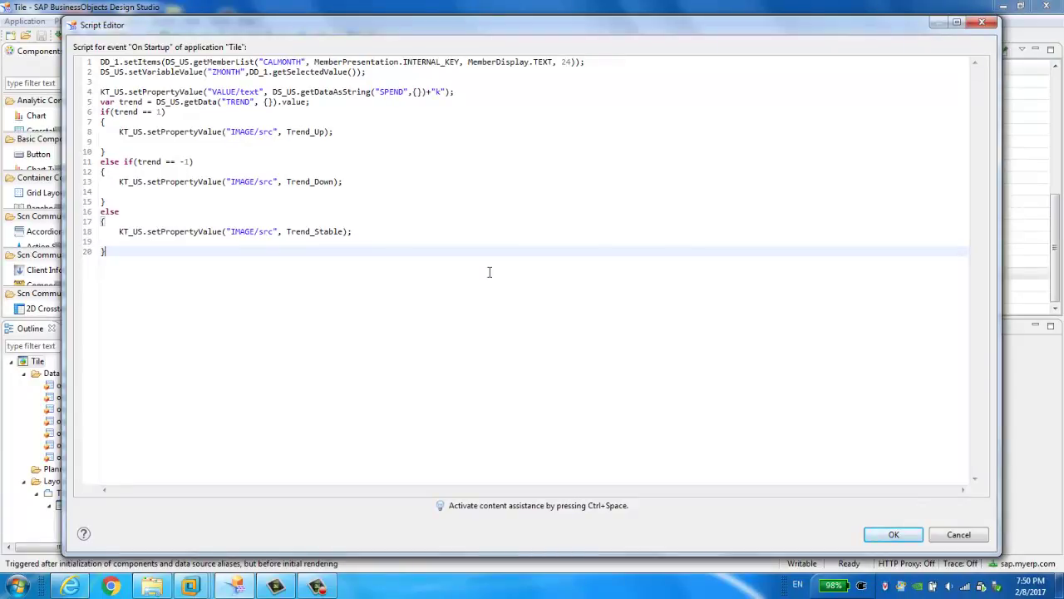
click(891, 532)
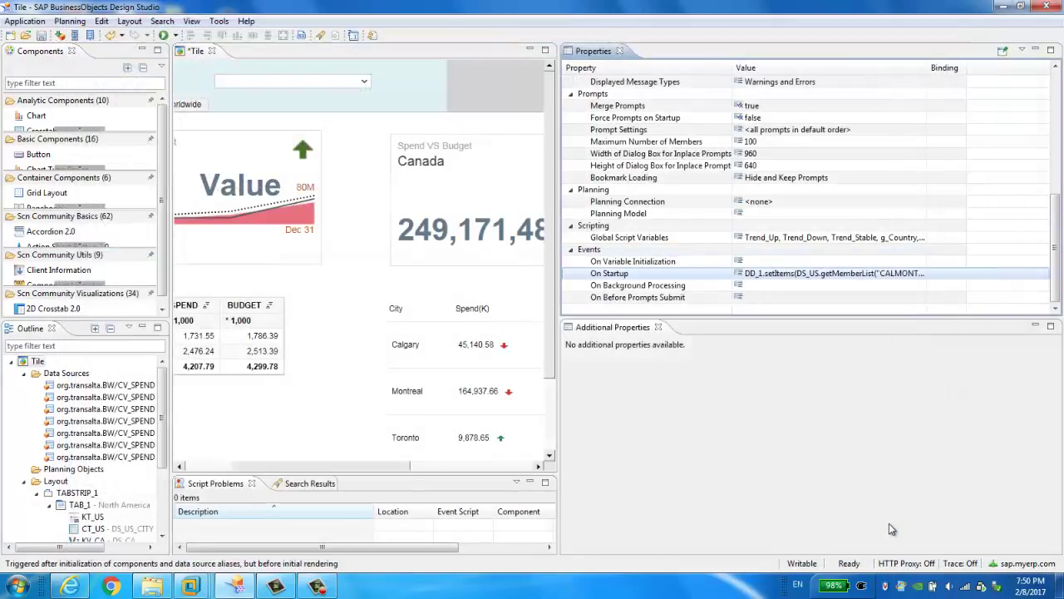
click(445, 469)
drag(454, 467, 379, 469)
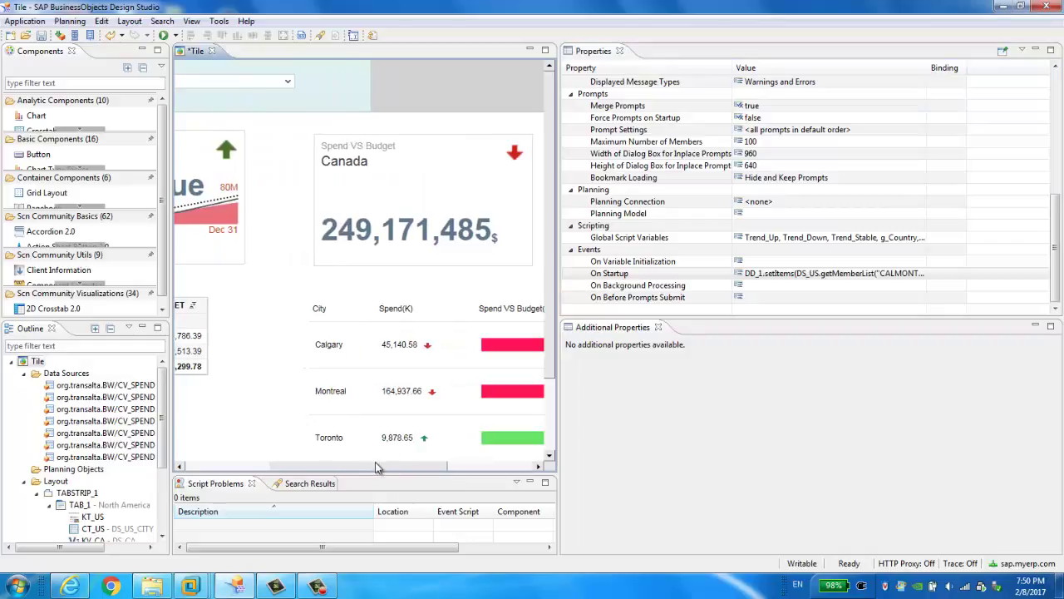
click(320, 586)
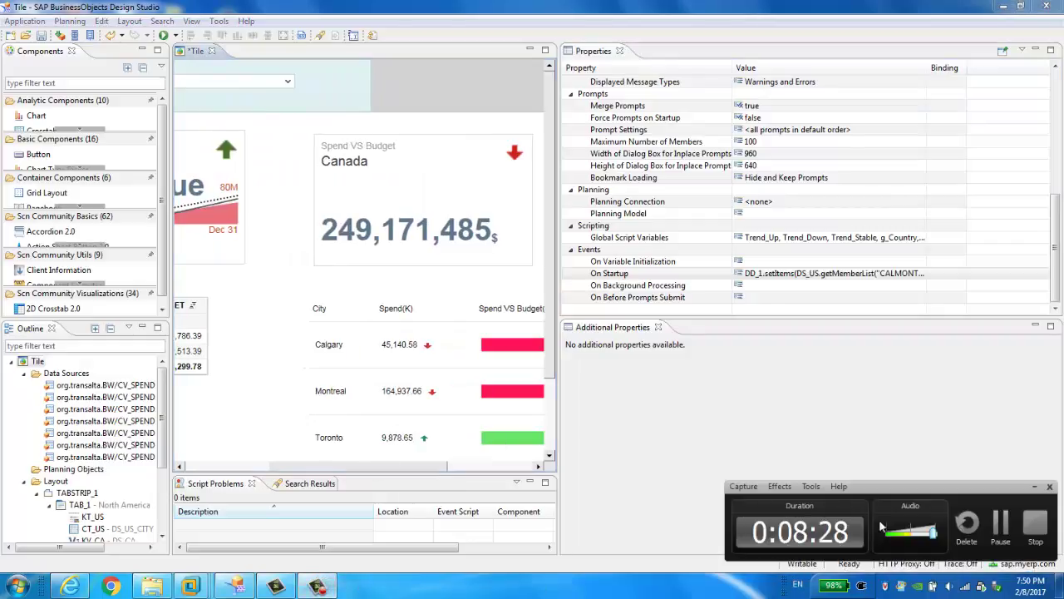
click(730, 445)
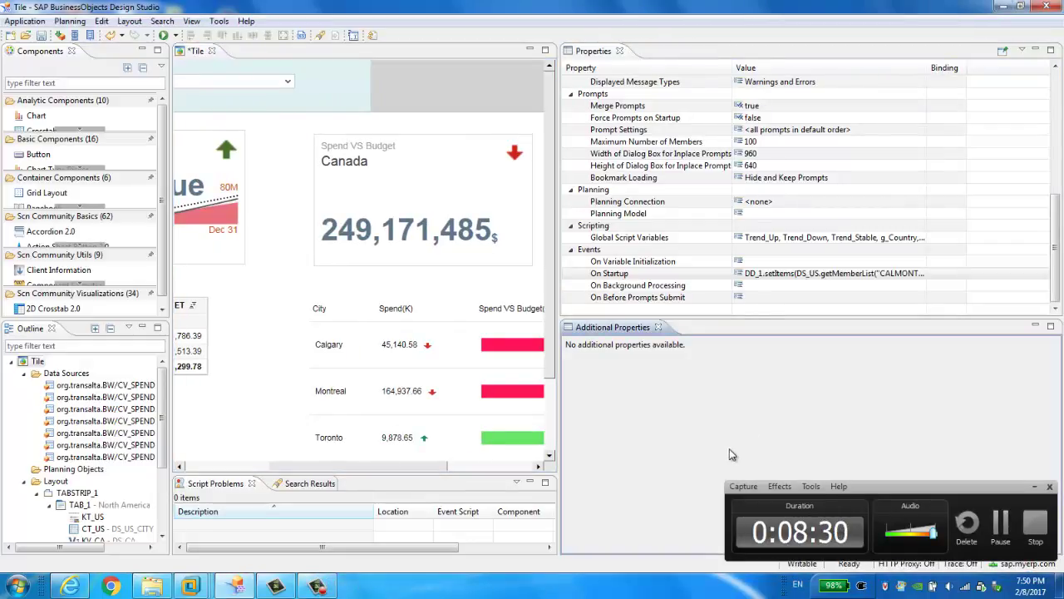
click(410, 470)
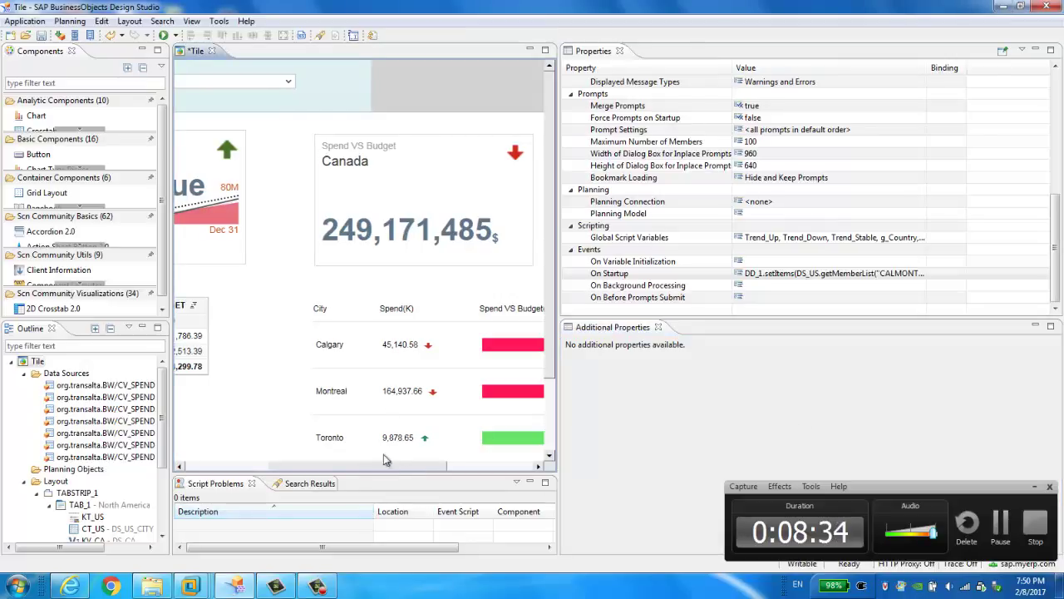
drag(387, 466, 298, 468)
Step: Show the Worldwide tab and drag the editor sash right to widen the canvas
click(280, 104)
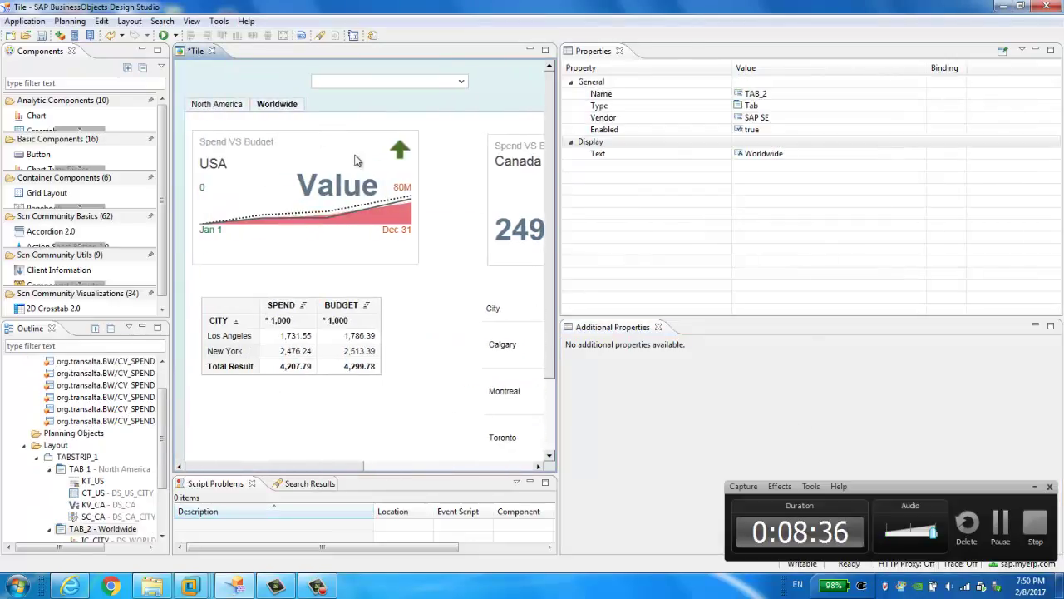
click(672, 422)
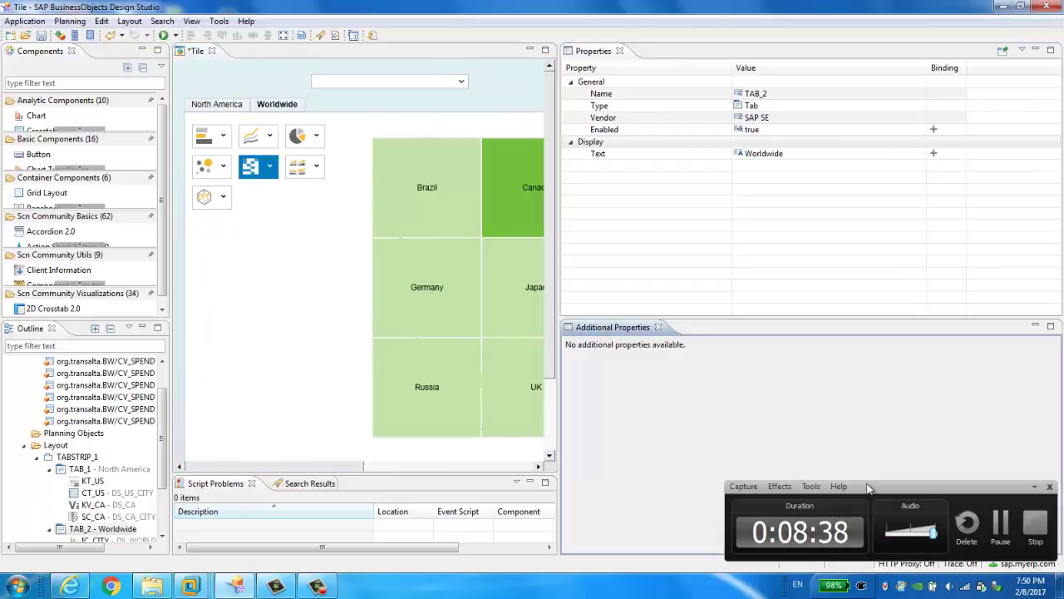
click(1034, 488)
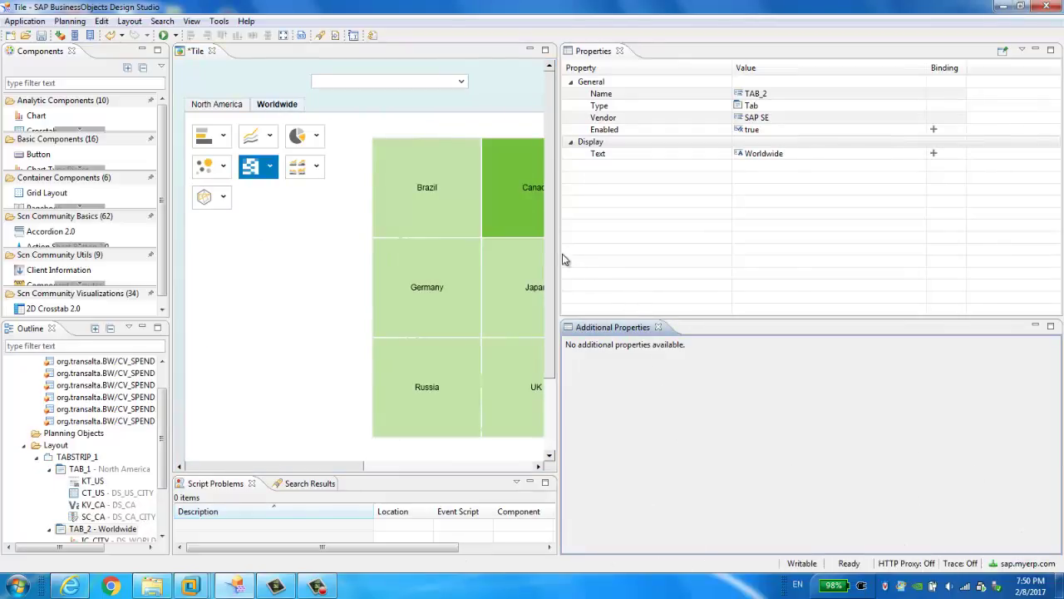
drag(557, 252, 817, 252)
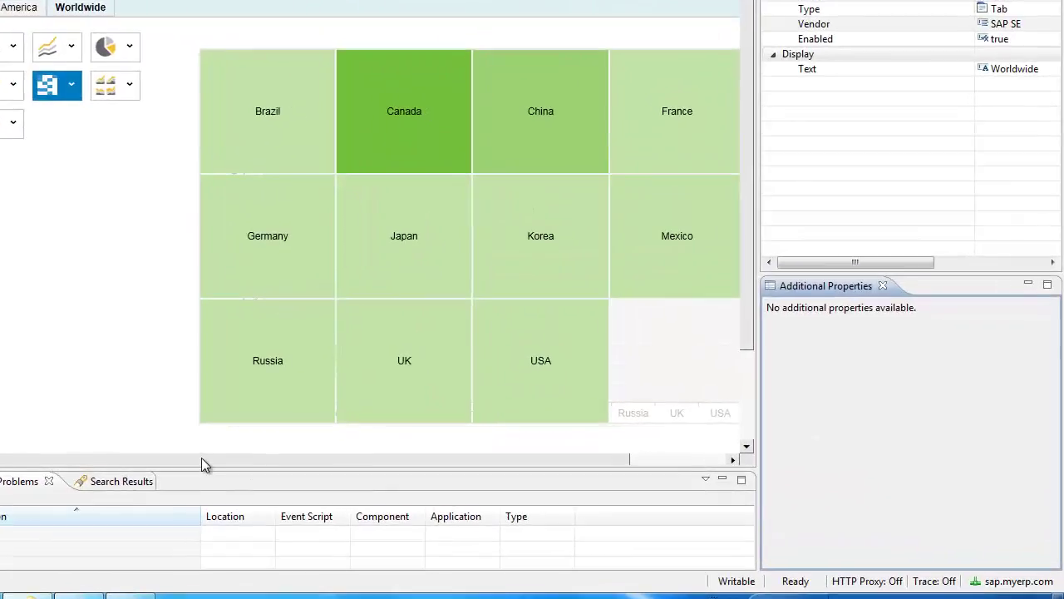
drag(400, 466, 405, 466)
Step: Review the IC_COUNTRY heat map's On Select drill-down script, then close it with OK
click(239, 120)
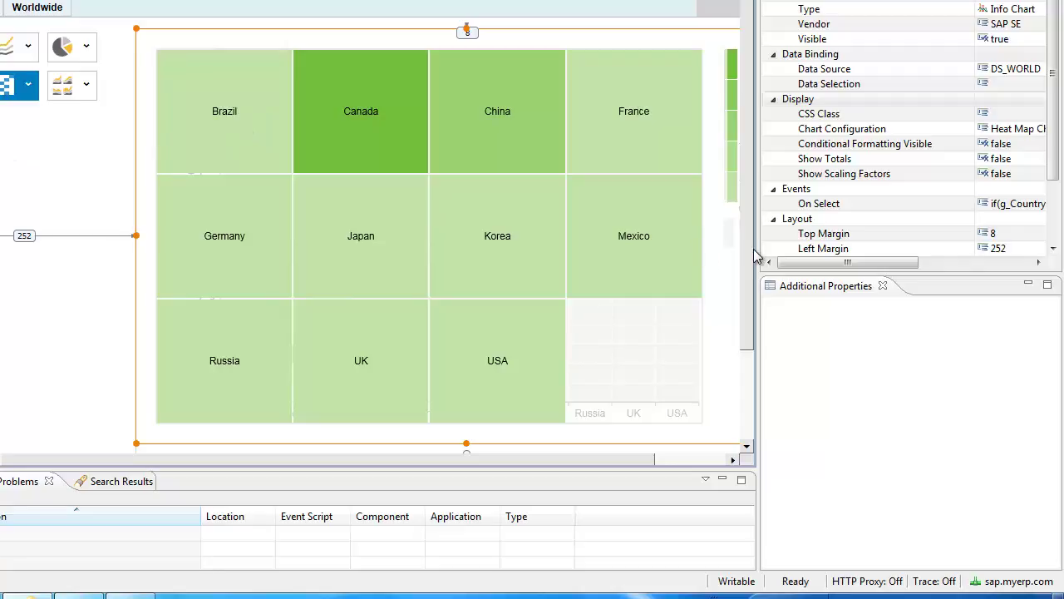
click(725, 458)
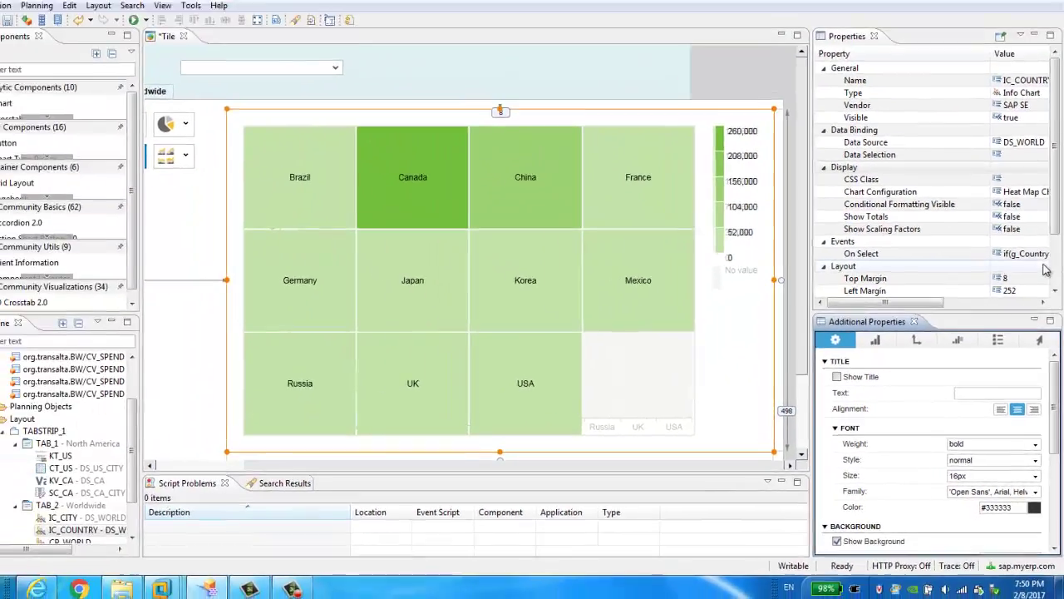
click(1006, 223)
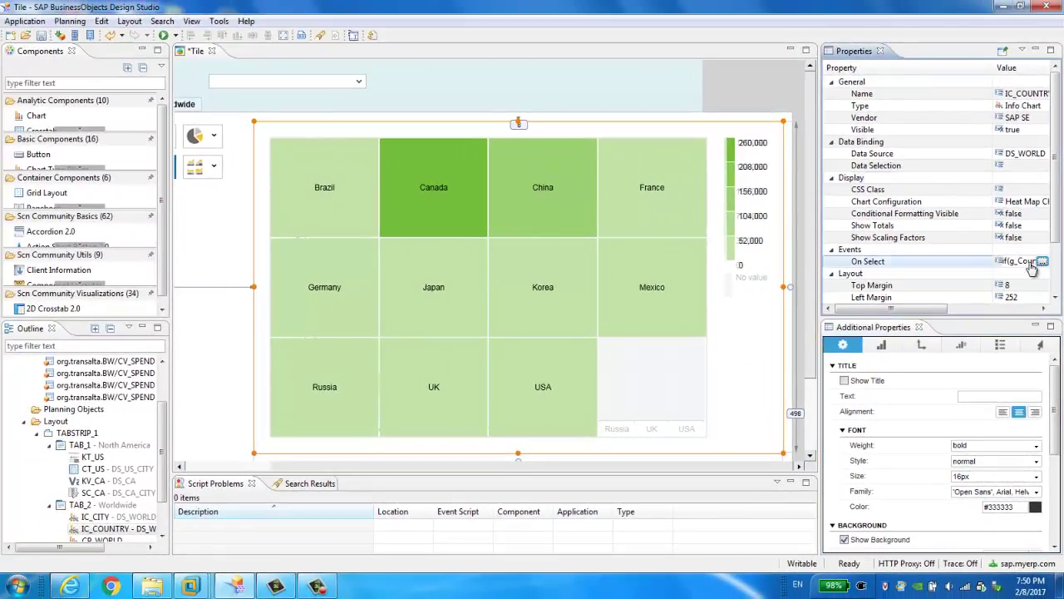
click(1038, 224)
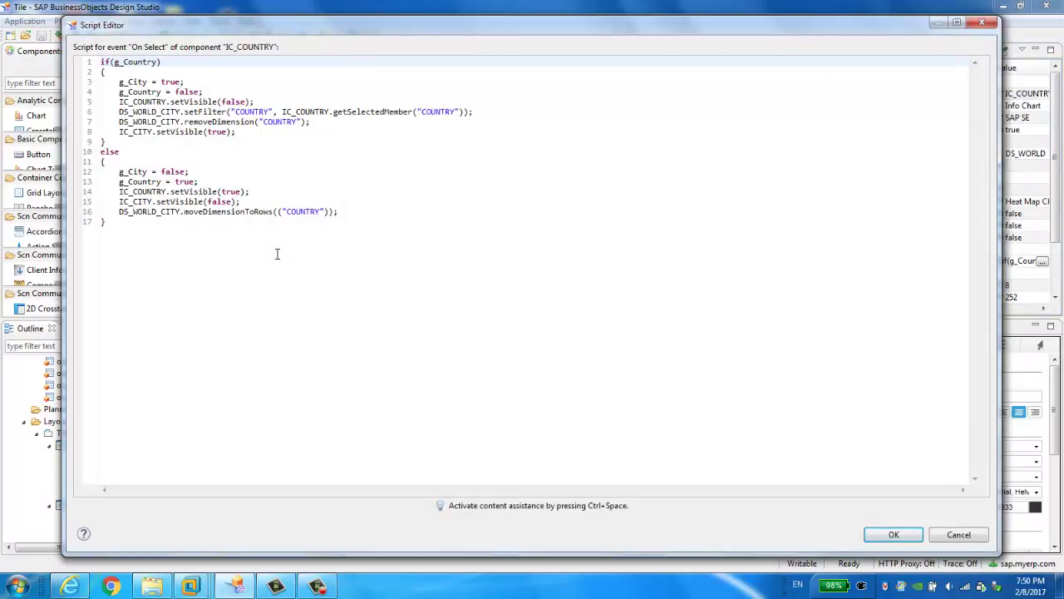
click(892, 535)
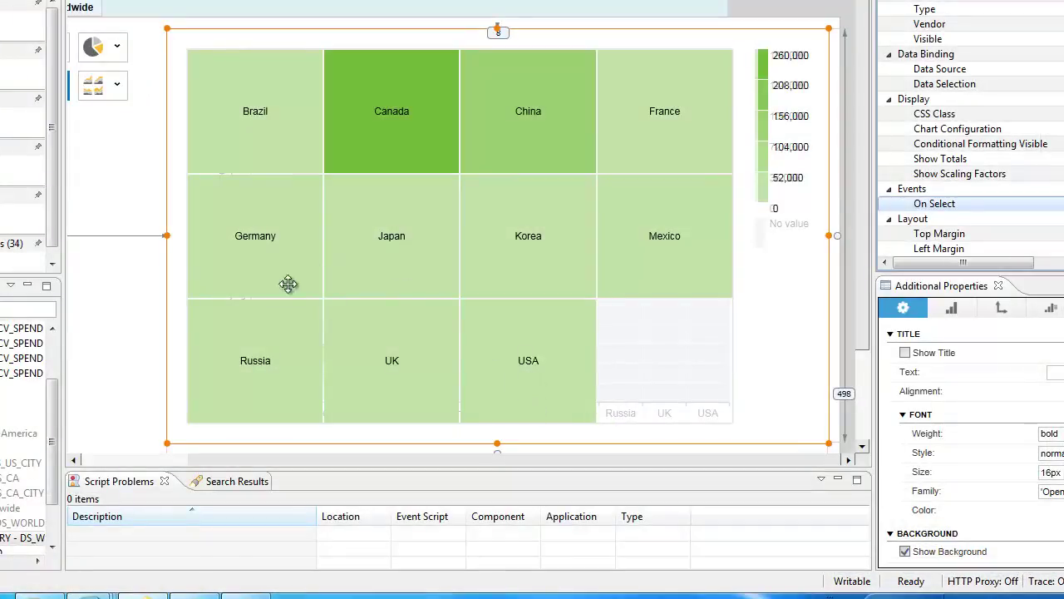
Step: Run the dashboard in the browser, set the month to February 2015, and open the Worldwide view
click(56, 451)
scroll(56, 451, up, 3)
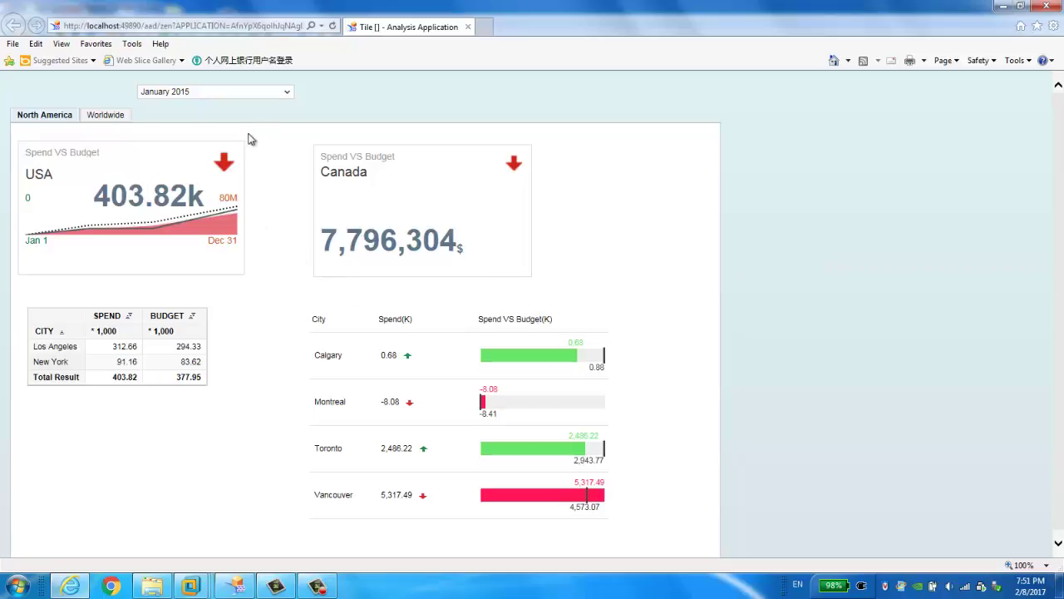
click(237, 94)
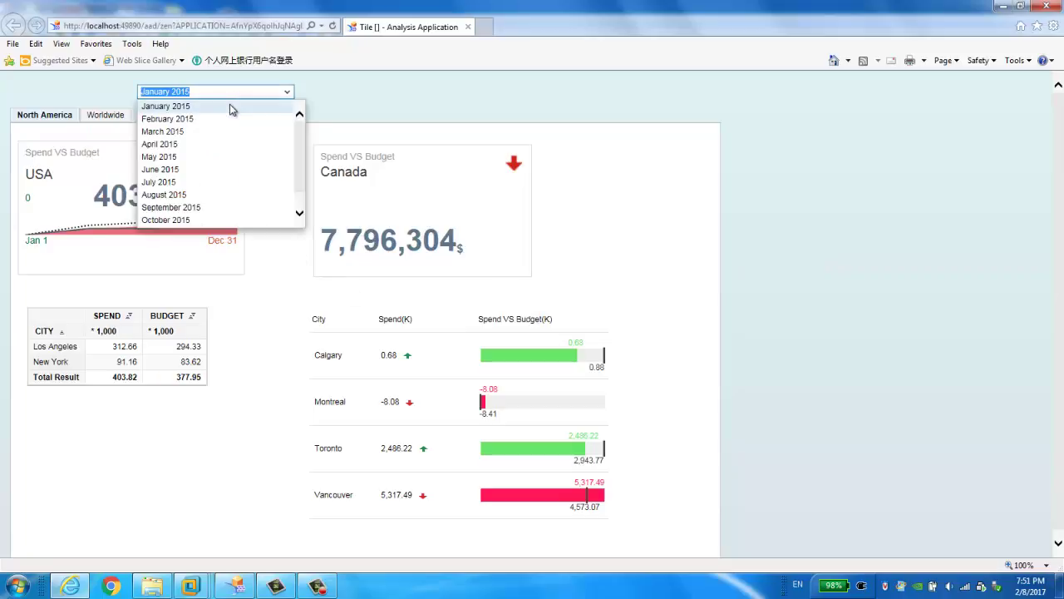
click(223, 119)
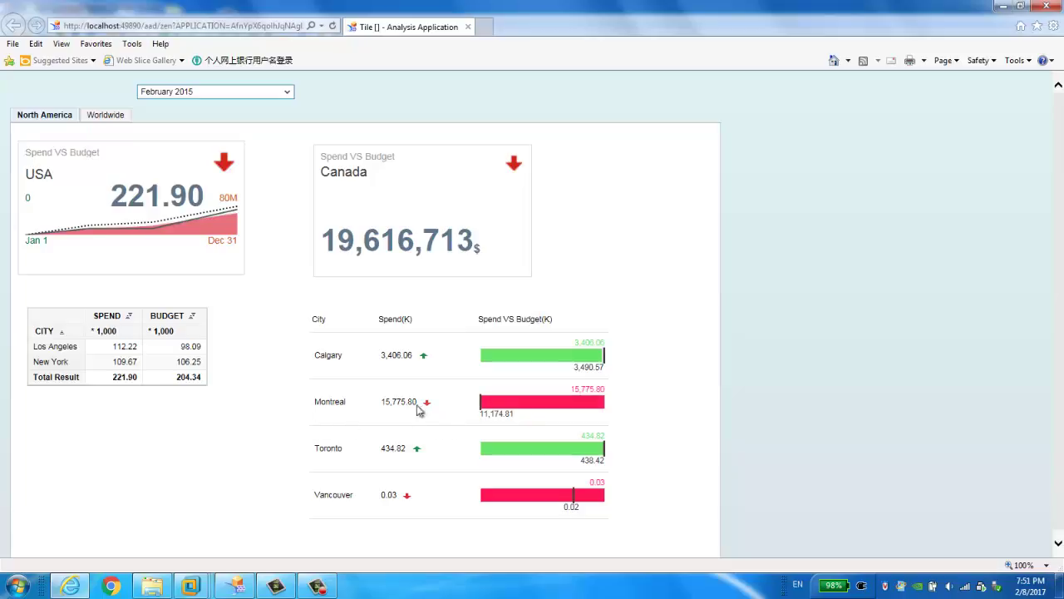
click(121, 119)
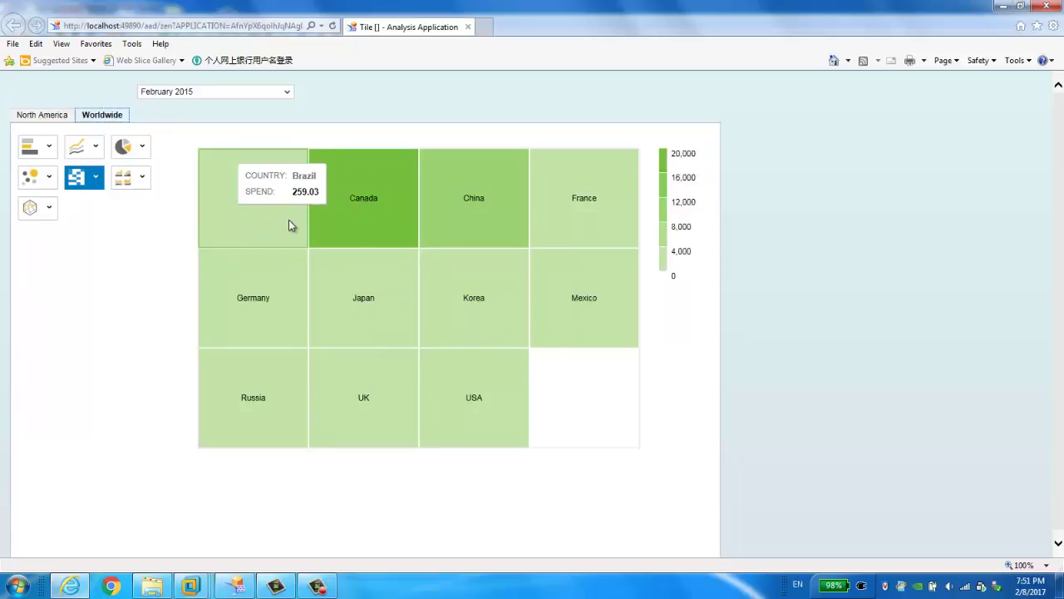
Step: Set the month to September 2015 and drill into Japan's cities on the heat map and back
click(188, 91)
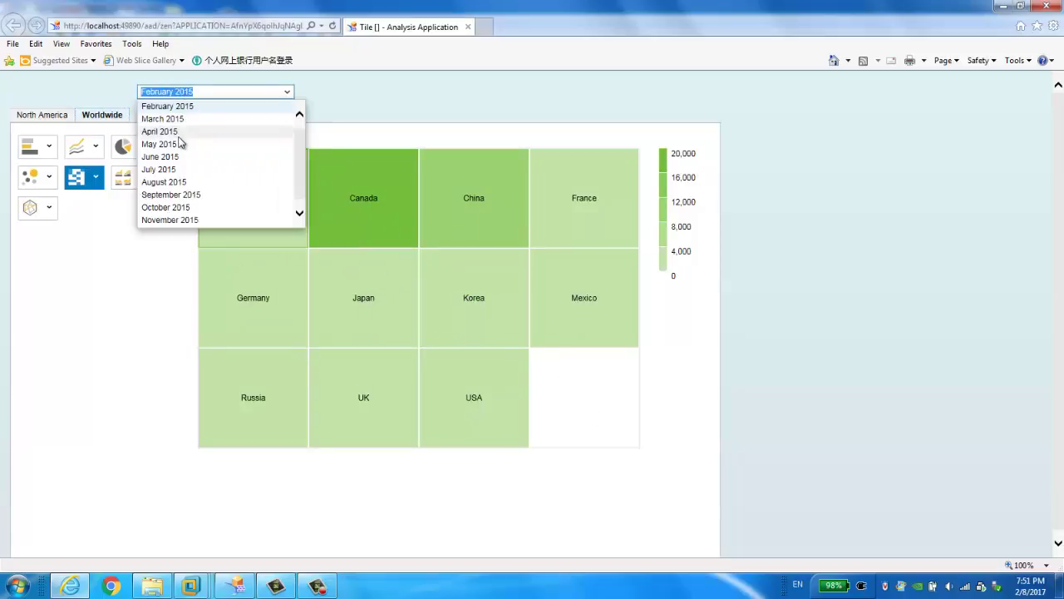
click(175, 130)
click(229, 92)
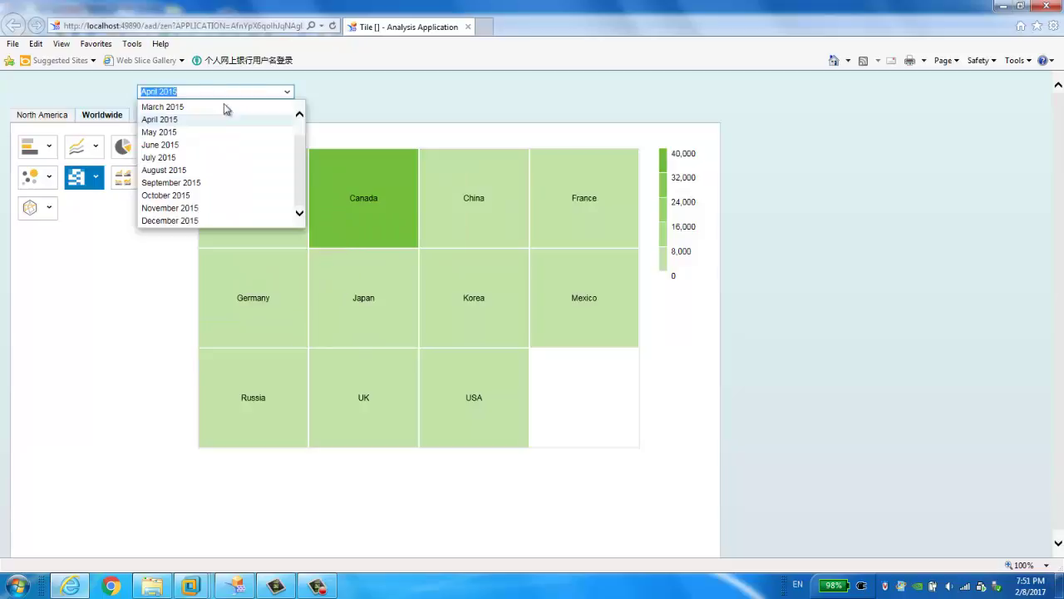
click(148, 181)
click(372, 321)
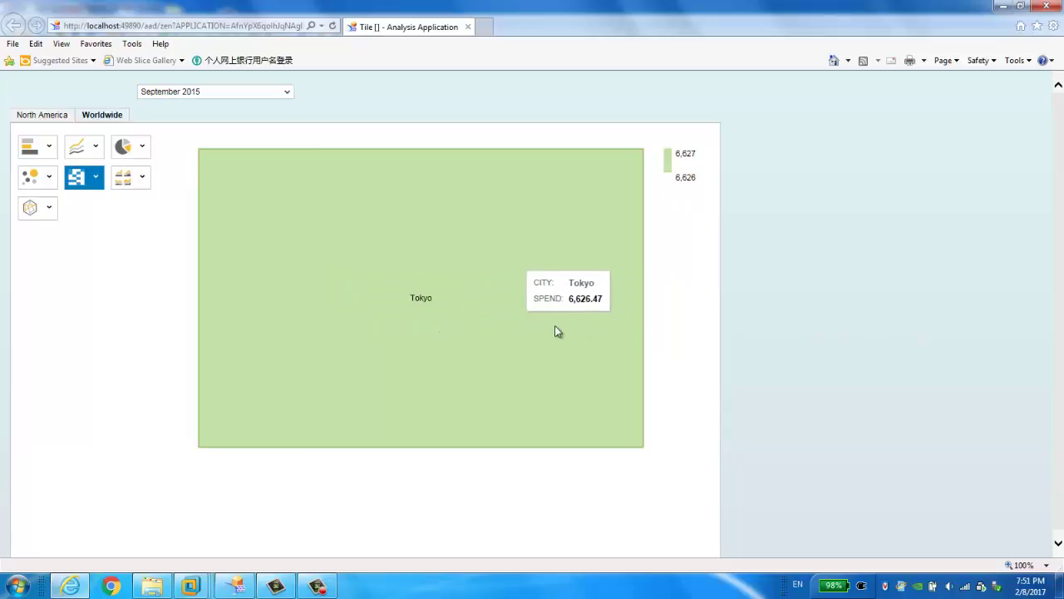
click(453, 293)
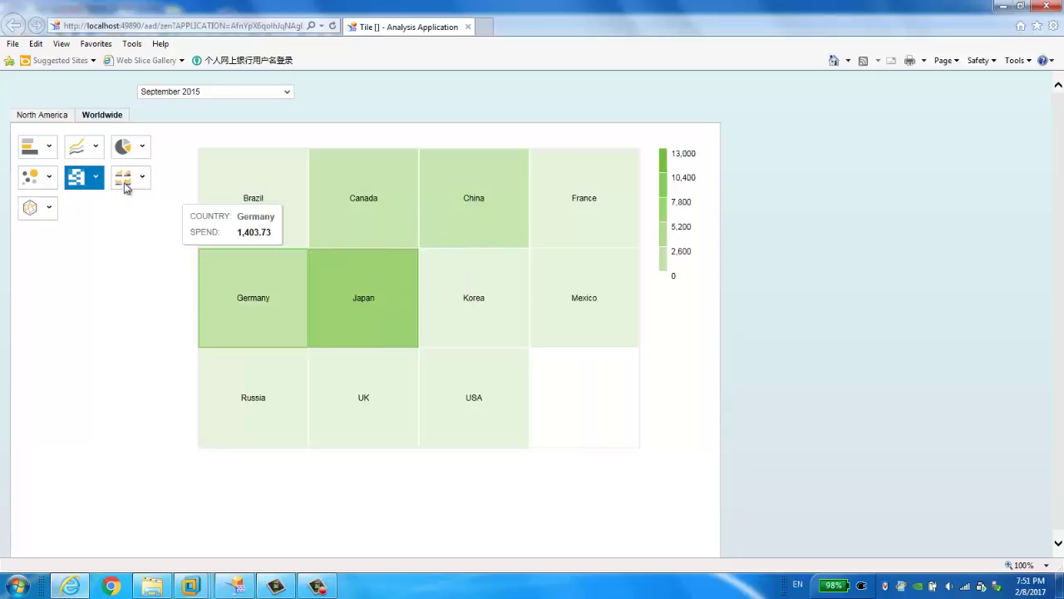
Step: Switch to a pie chart, drill into Canada and China, then return to North America
click(126, 147)
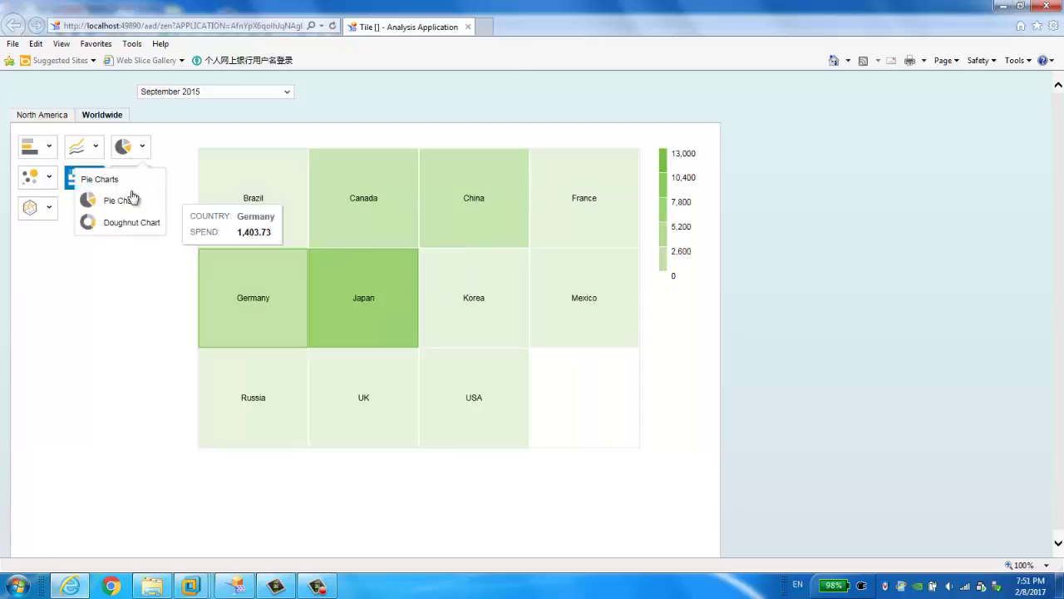
click(121, 202)
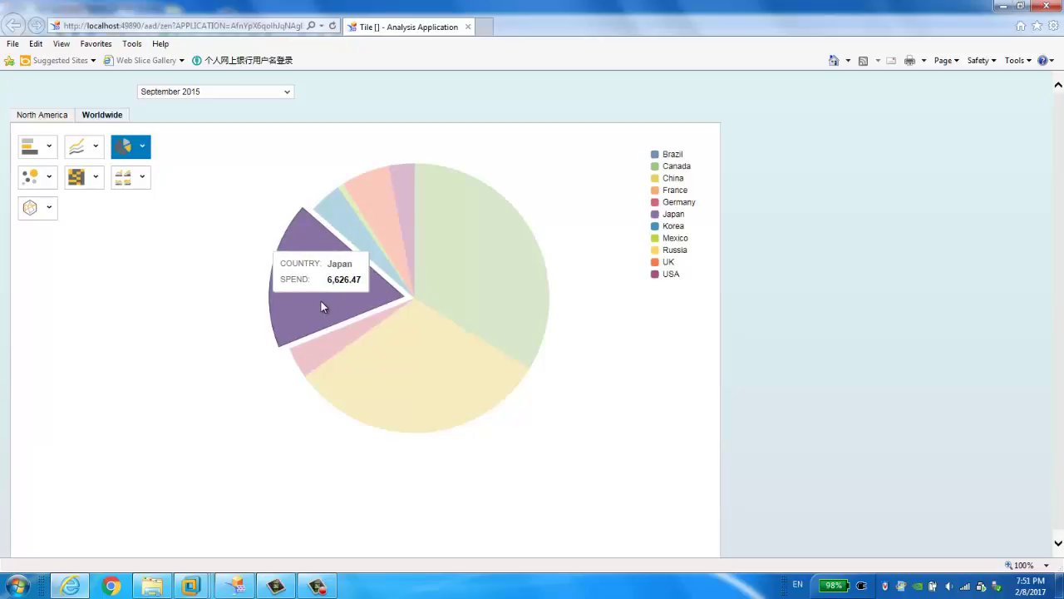
click(511, 276)
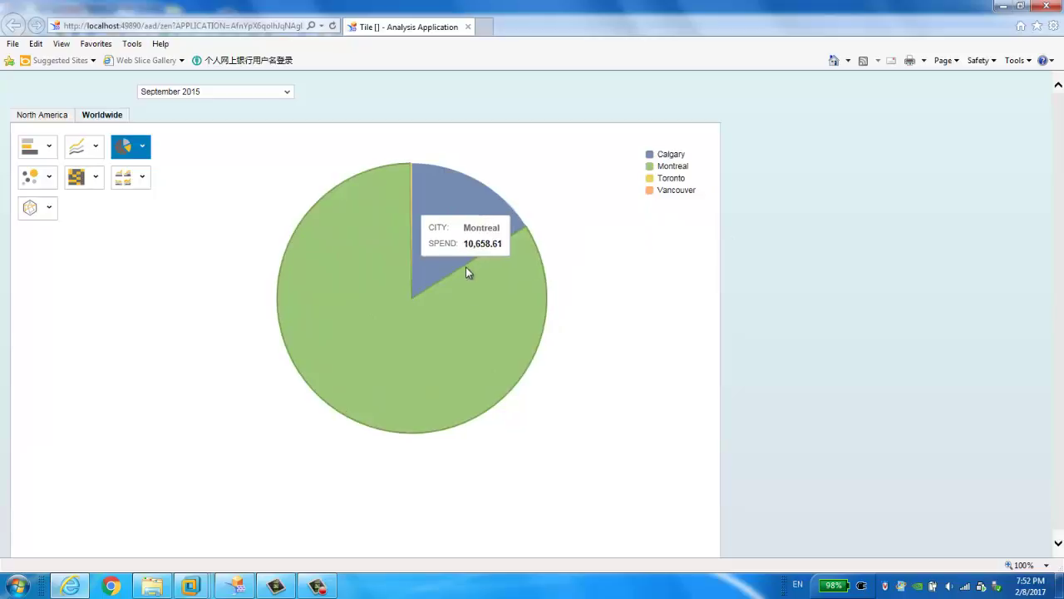
click(472, 301)
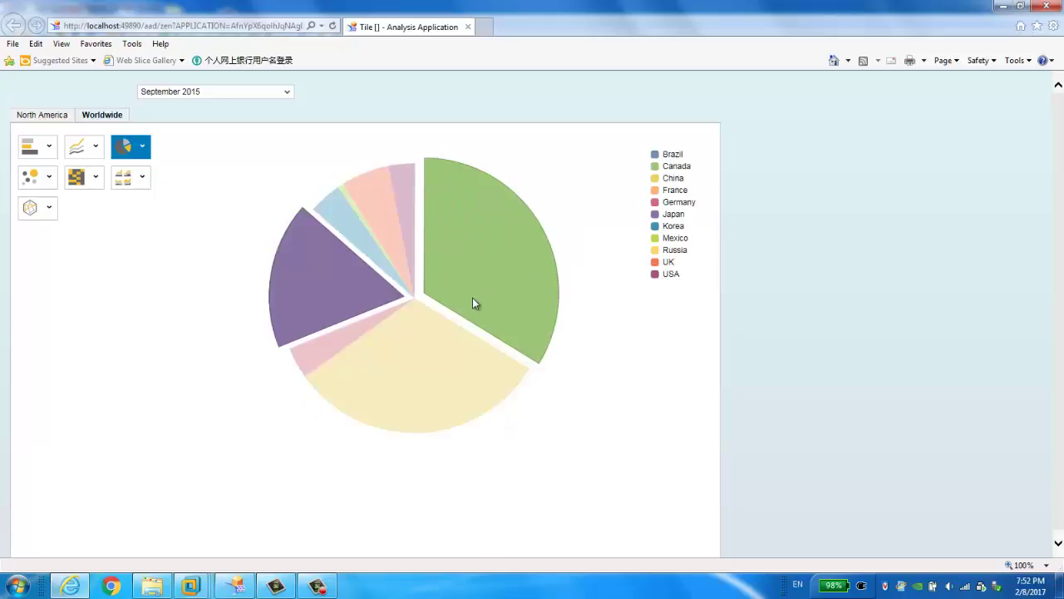
click(428, 366)
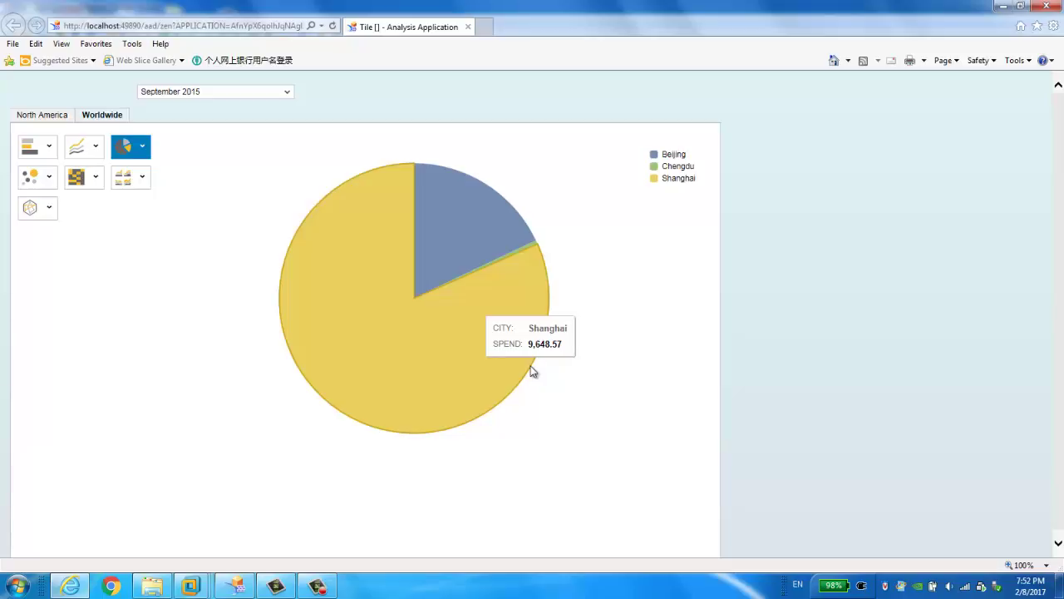
click(54, 115)
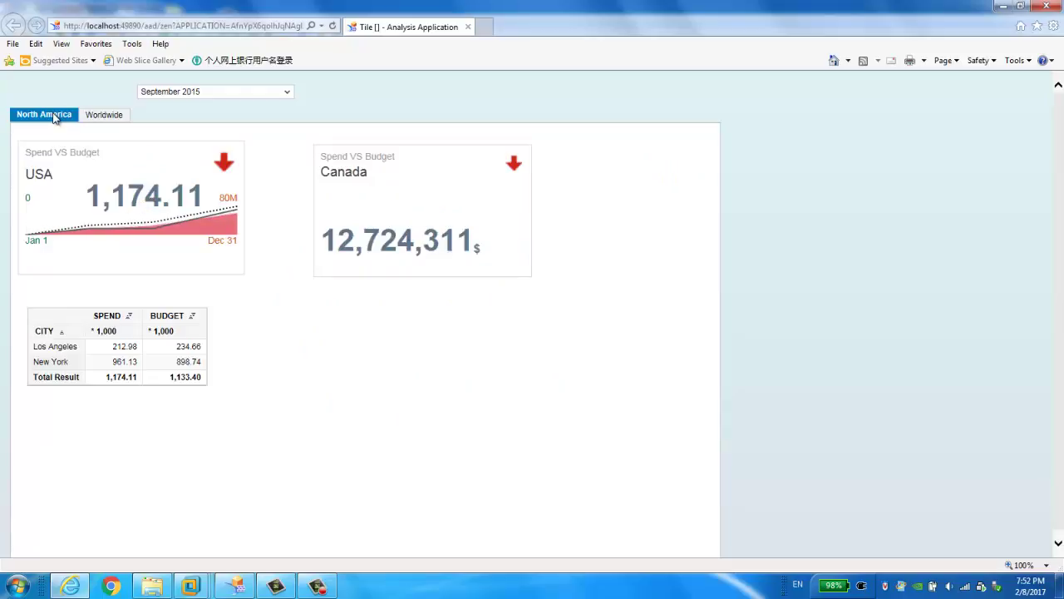